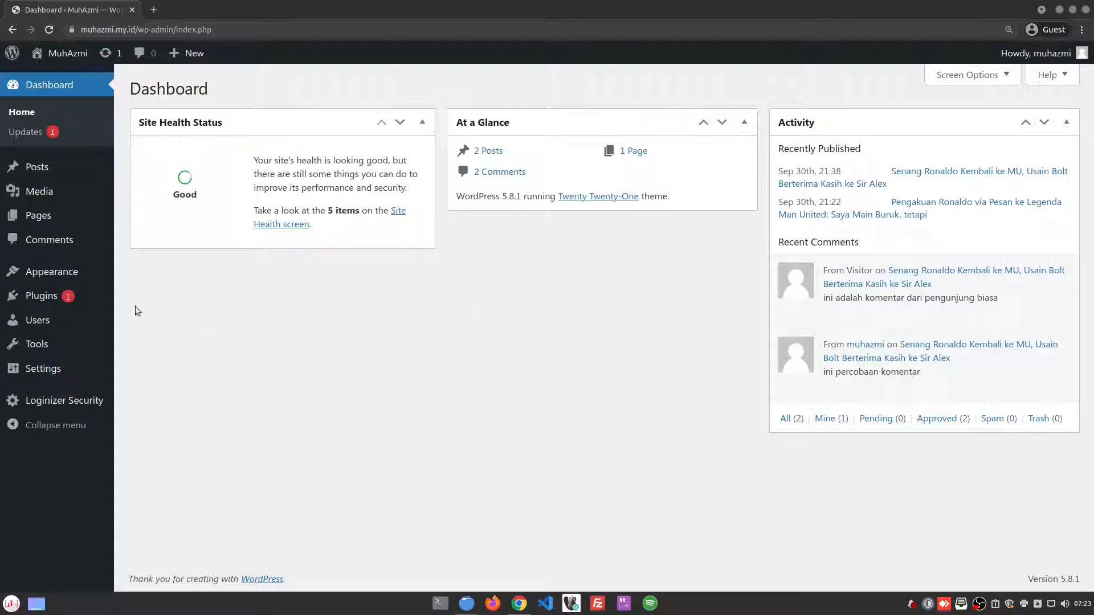
# Open the page for adding new themes from the site's theme management.
pyautogui.moveTo(64, 272)
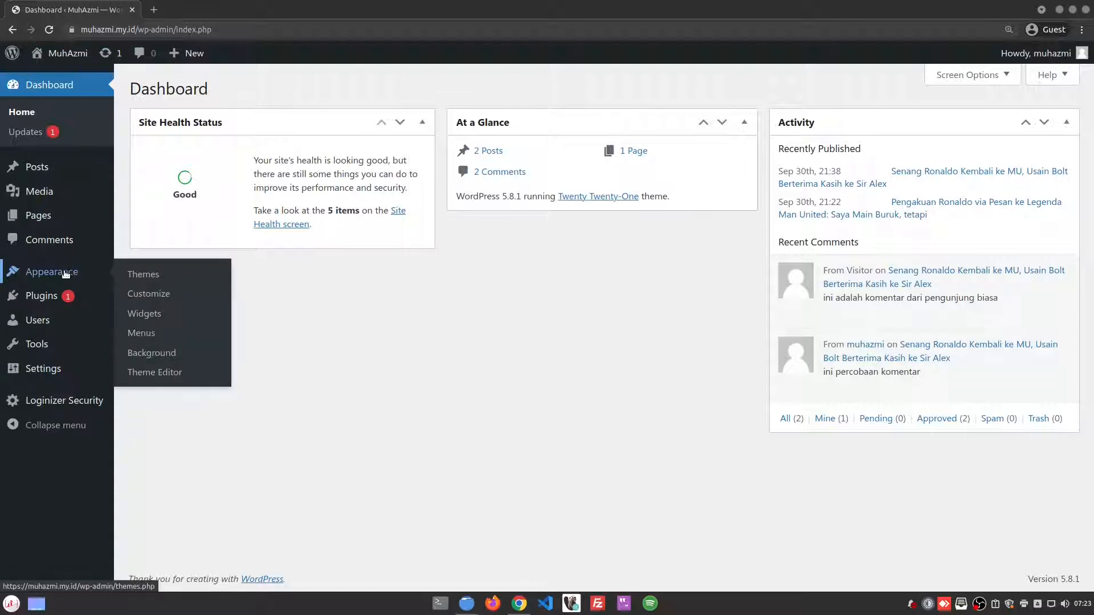
pyautogui.click(185, 275)
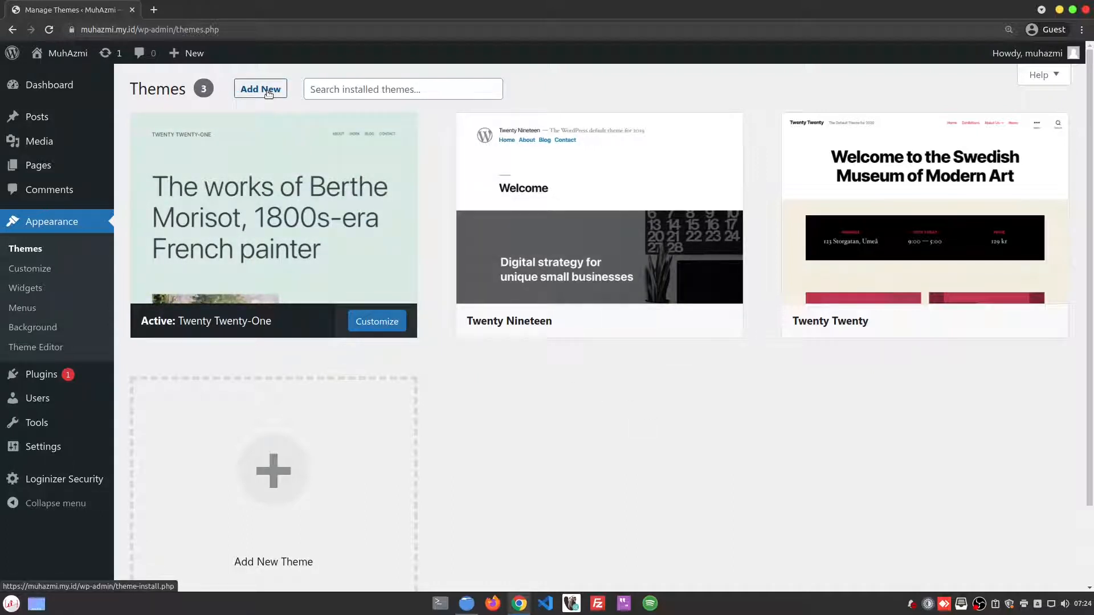
pyautogui.click(267, 91)
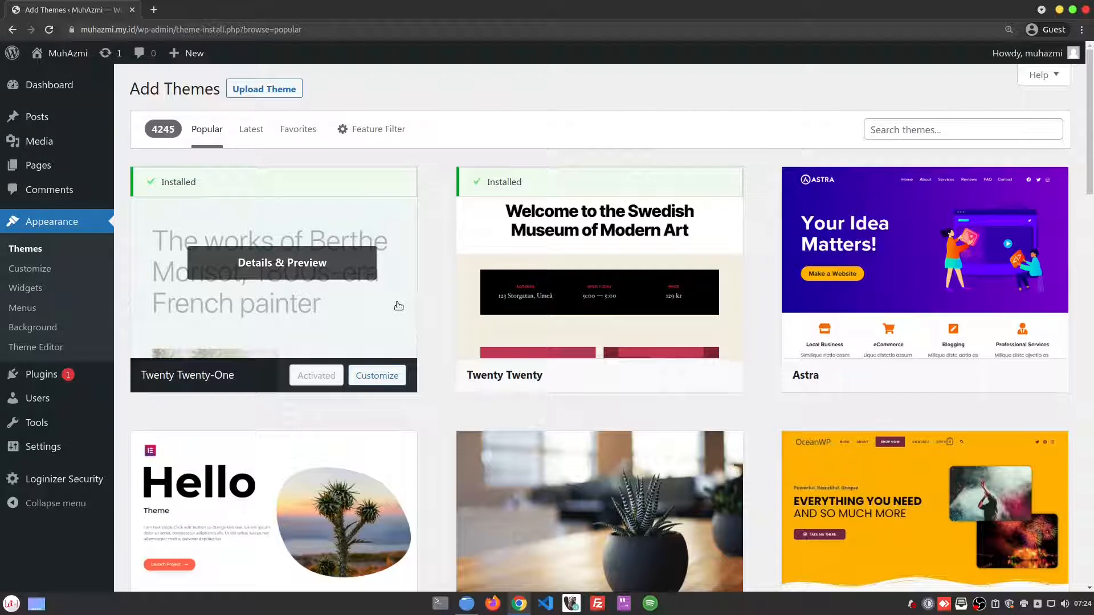
# Browse the popular themes offered on the Add Themes page and check how many are available.
pyautogui.tripleClick(178, 91)
pyautogui.click(433, 246)
pyautogui.scroll(-4, 434, 246)
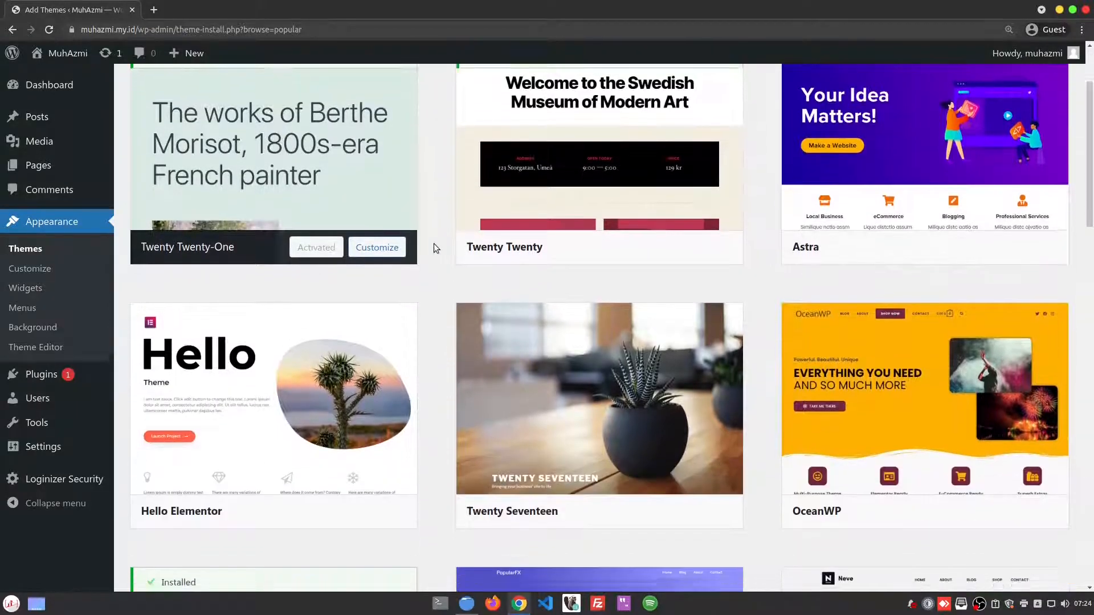
pyautogui.scroll(-10, 434, 247)
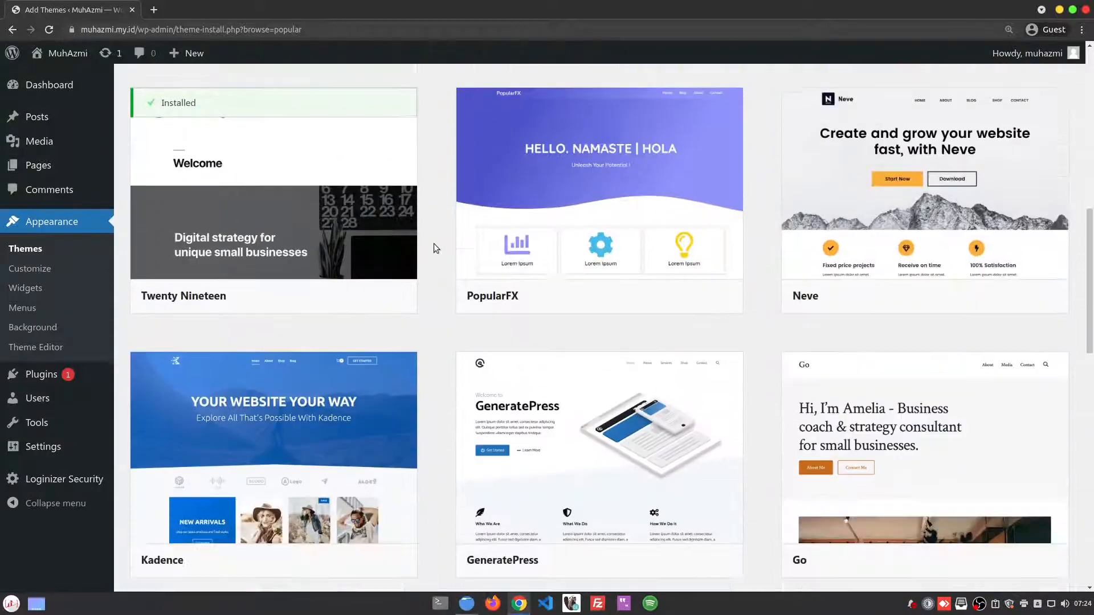
pyautogui.scroll(8, 437, 184)
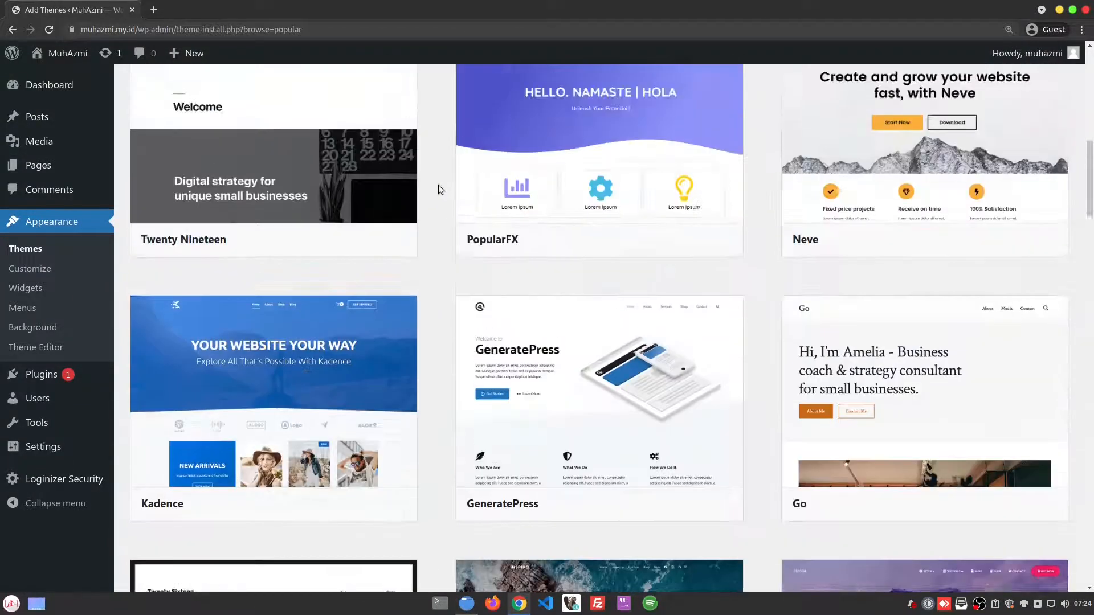
pyautogui.scroll(6, 439, 184)
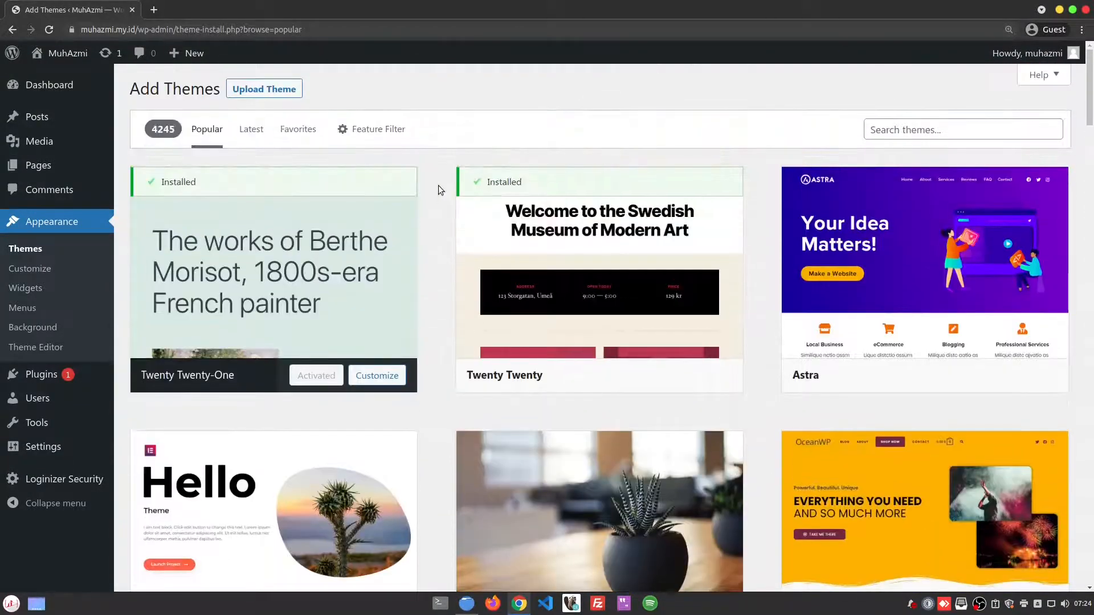
pyautogui.moveTo(151, 130); pyautogui.dragTo(175, 131)
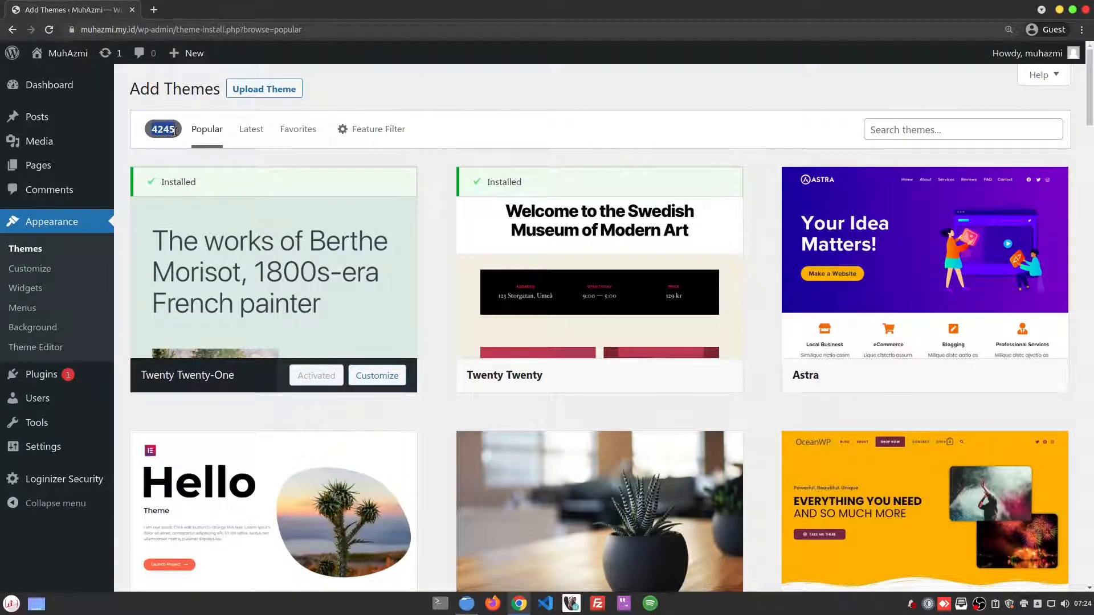
pyautogui.click(241, 154)
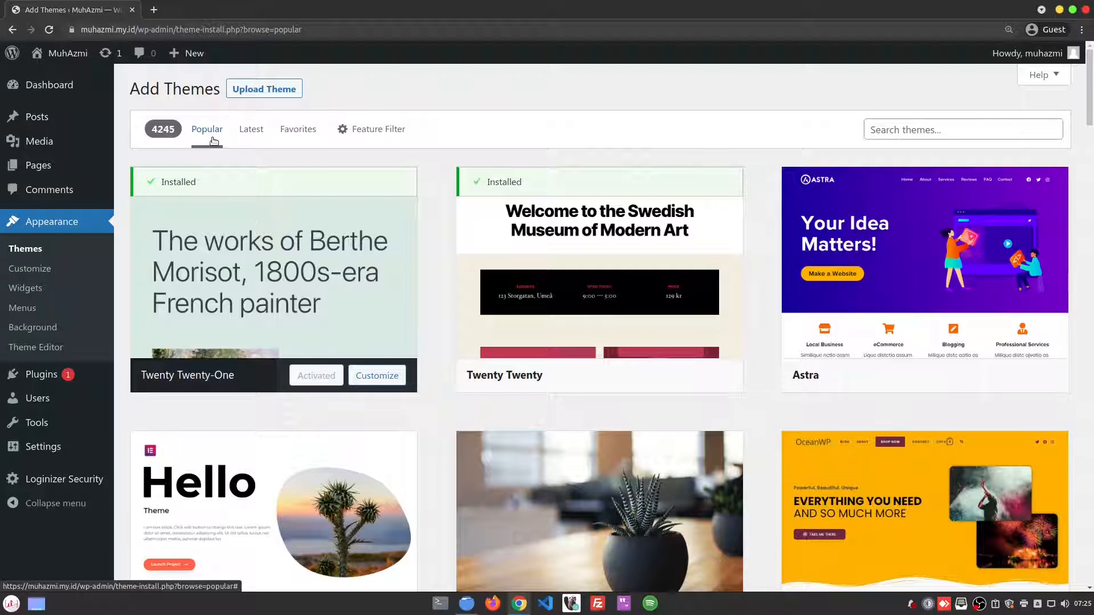
# View the Latest and Favorites theme listings and return to the Popular listing.
pyautogui.click(251, 129)
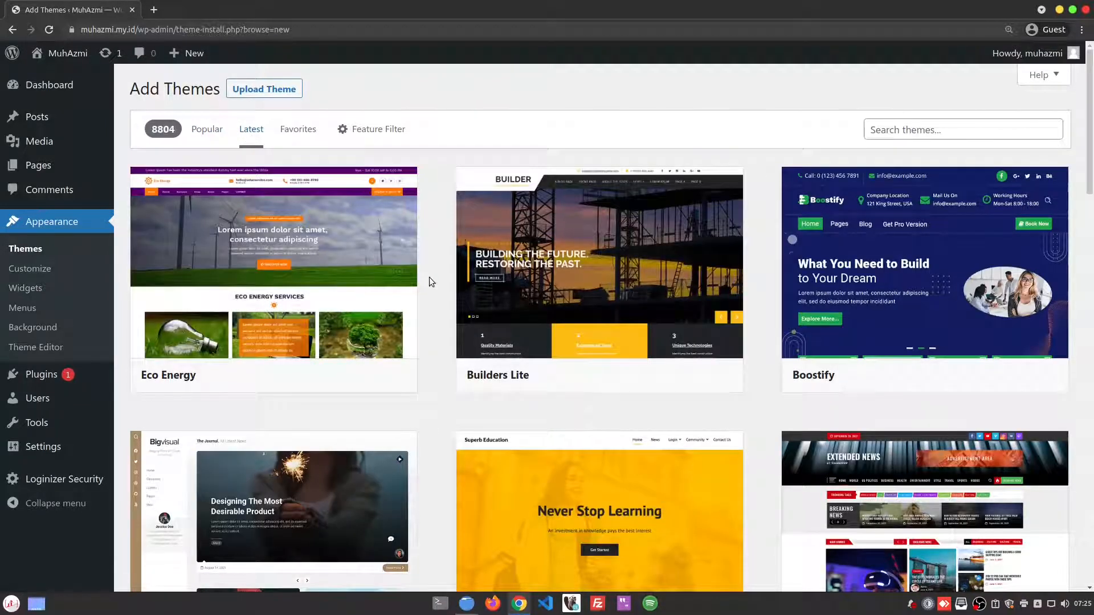
pyautogui.click(294, 133)
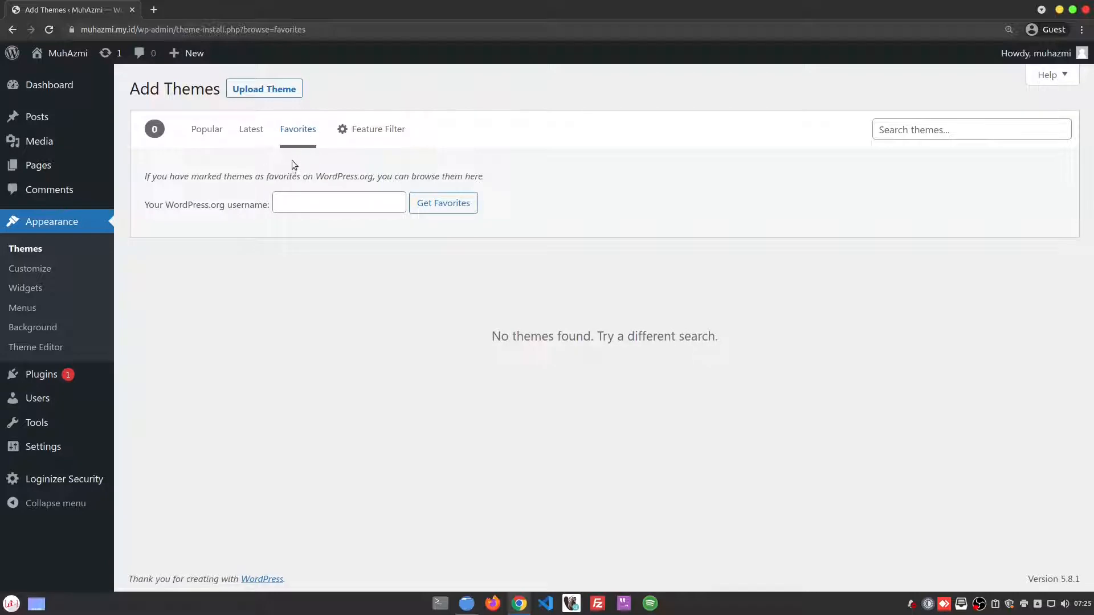
pyautogui.click(203, 132)
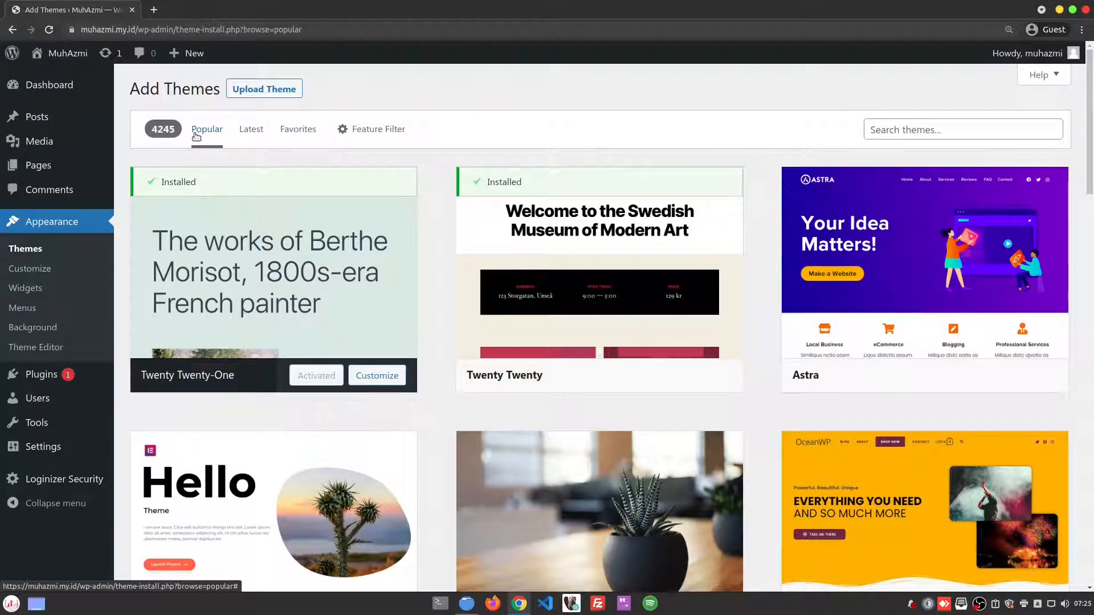
# Open the theme feature filter and review its Subject, Features and Layout options.
pyautogui.click(384, 137)
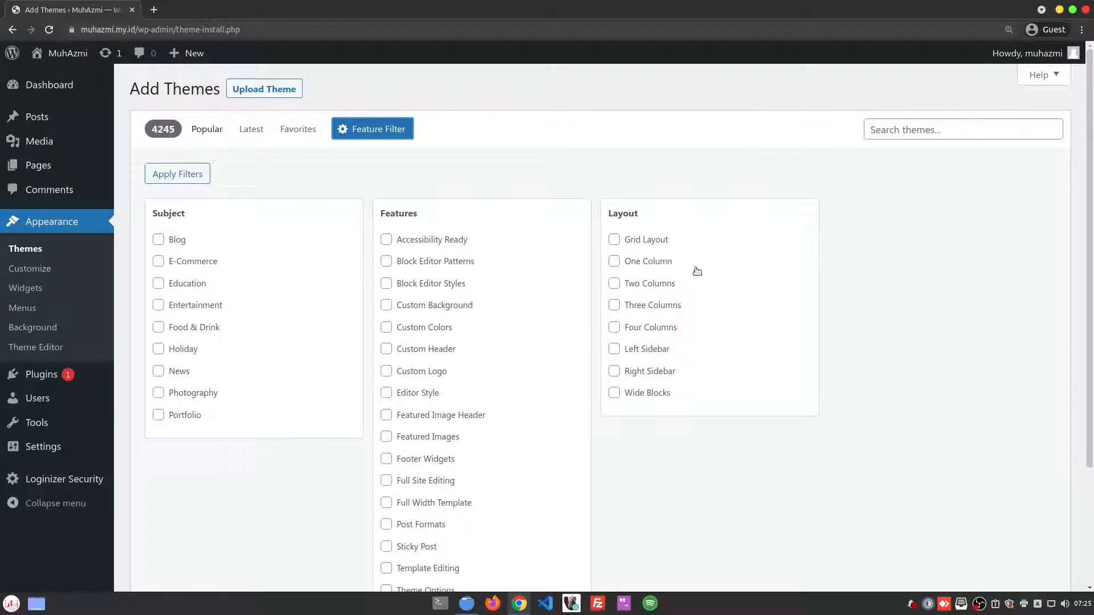
pyautogui.scroll(-3, 434, 321)
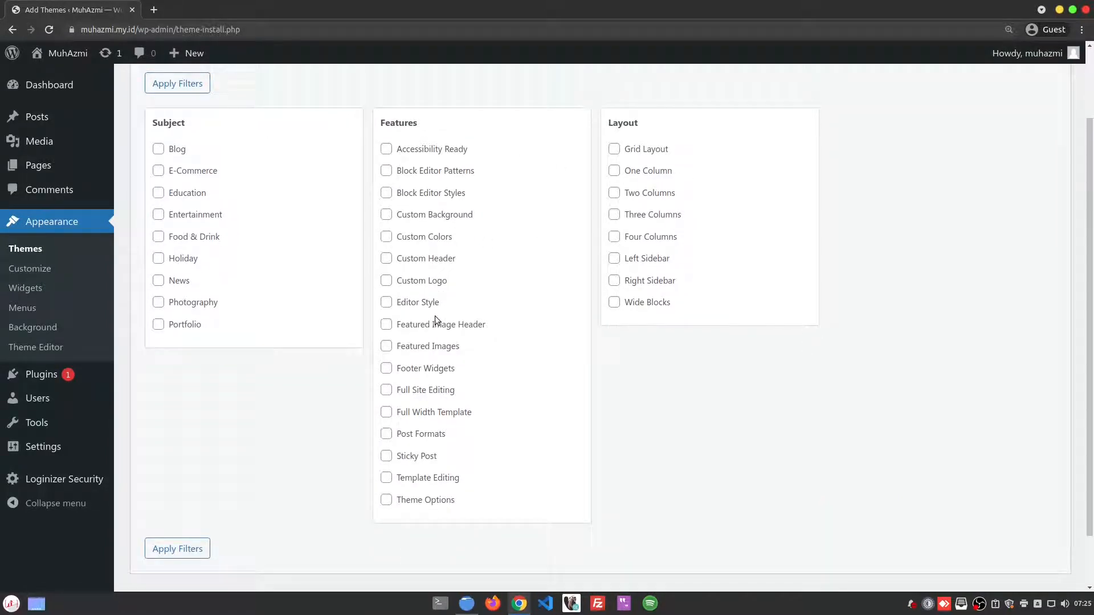
pyautogui.scroll(2, 374, 275)
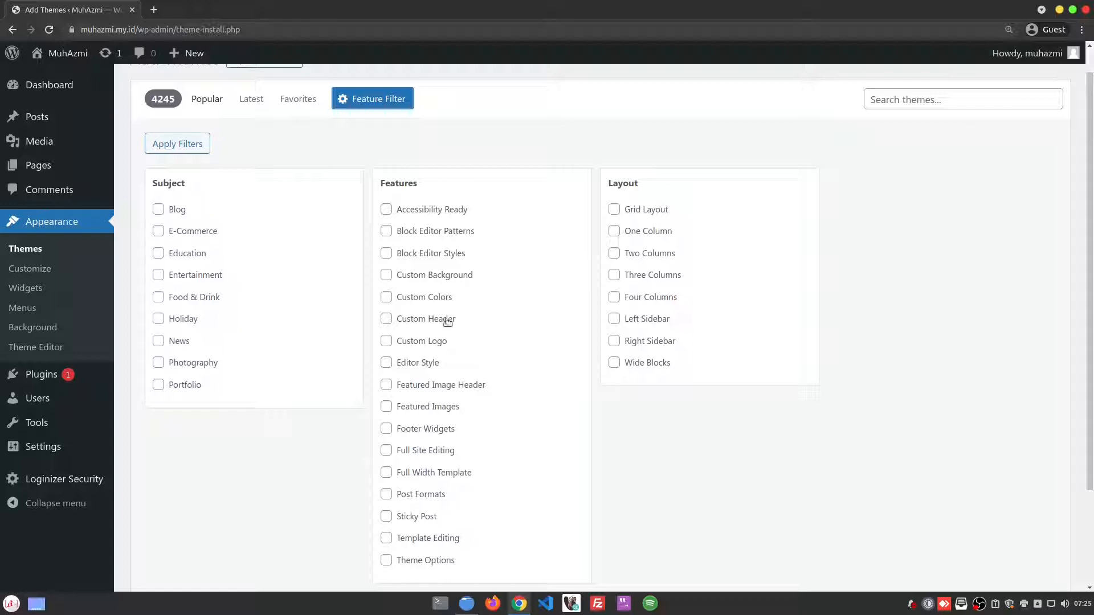
pyautogui.scroll(-3, 450, 322)
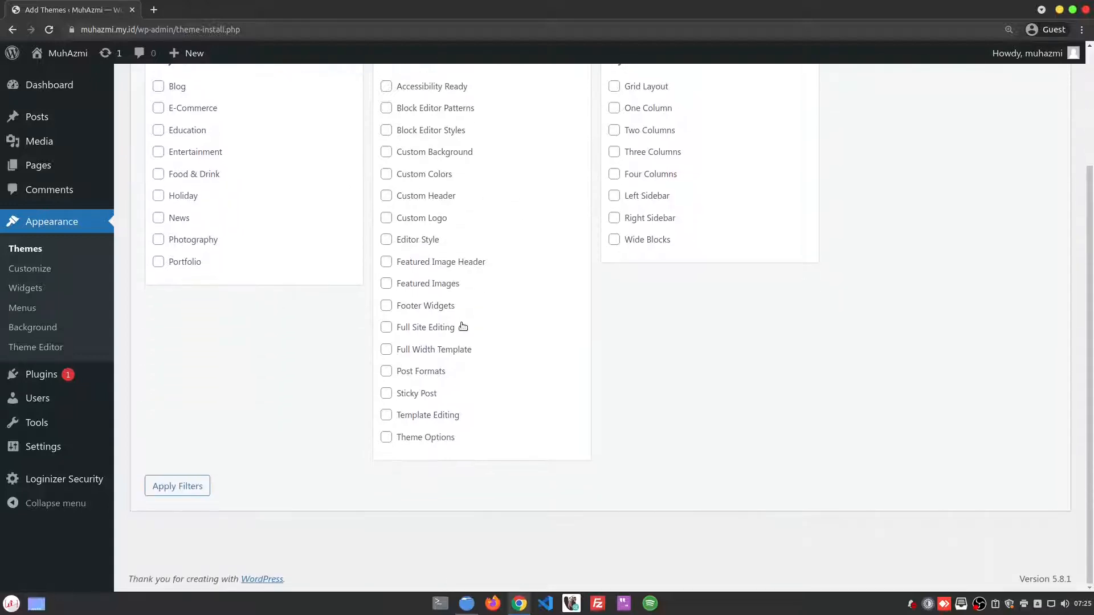
pyautogui.scroll(3, 463, 326)
pyautogui.scroll(1, 463, 324)
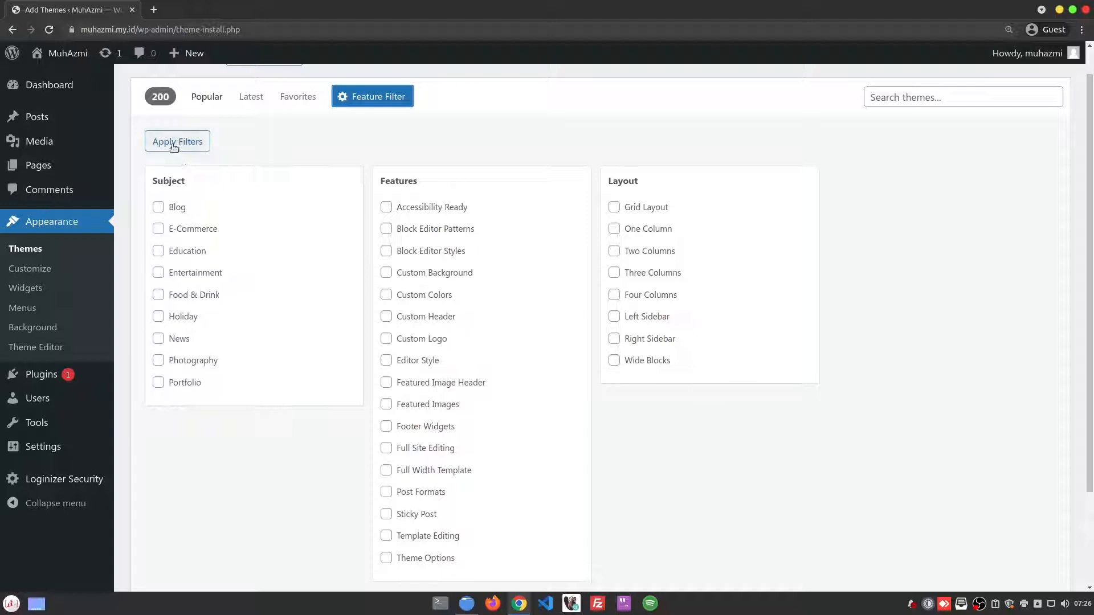
# View the site's public home page in a separate browser tab and return to the theme filters.
pyautogui.middleClick(57, 73)
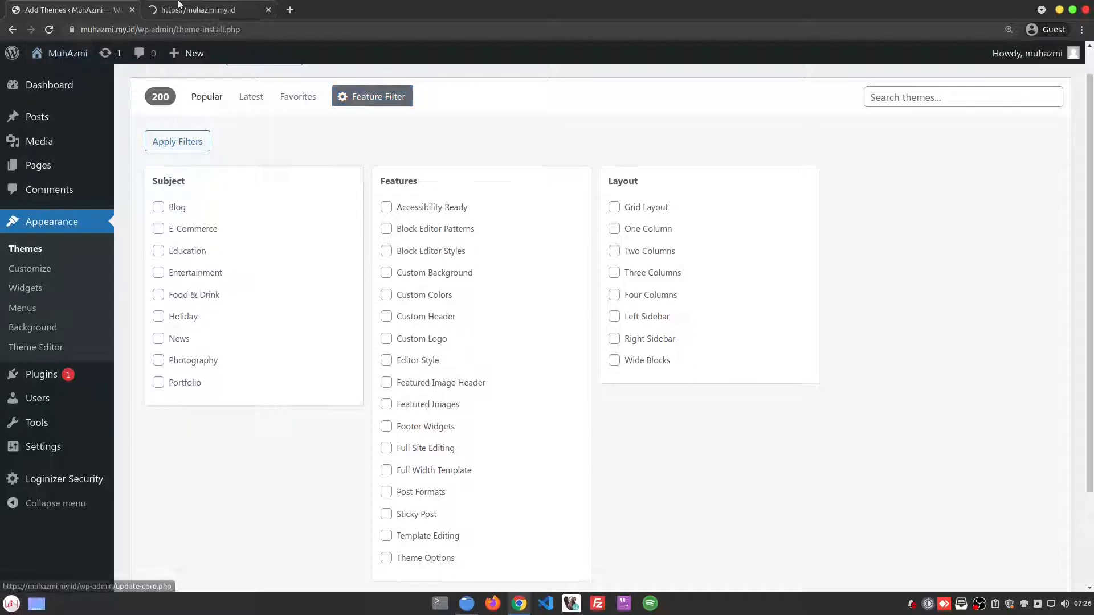
pyautogui.click(178, 6)
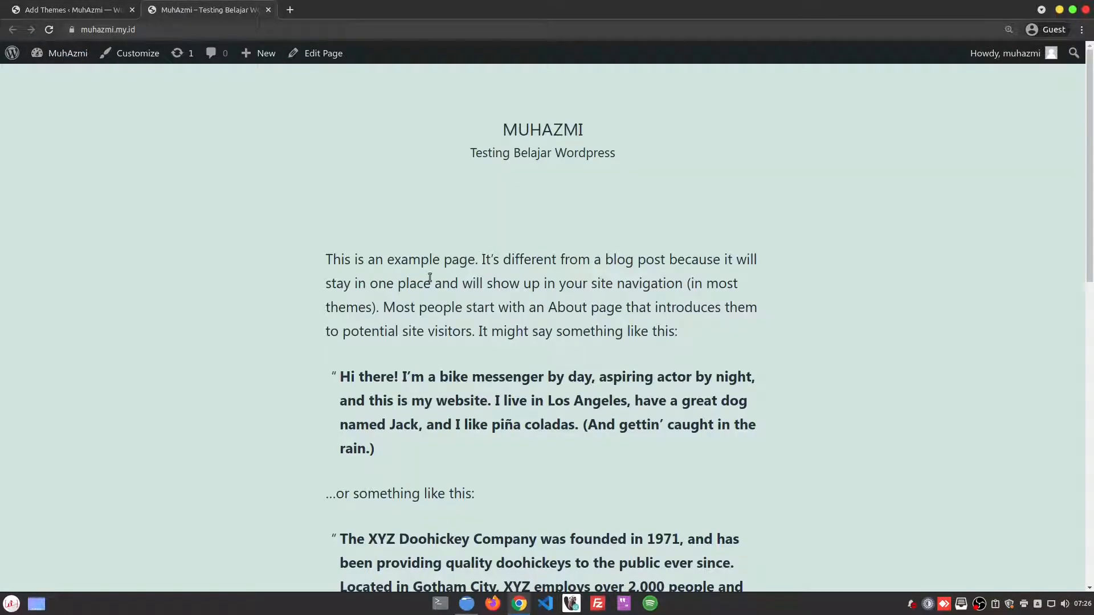
pyautogui.click(105, 4)
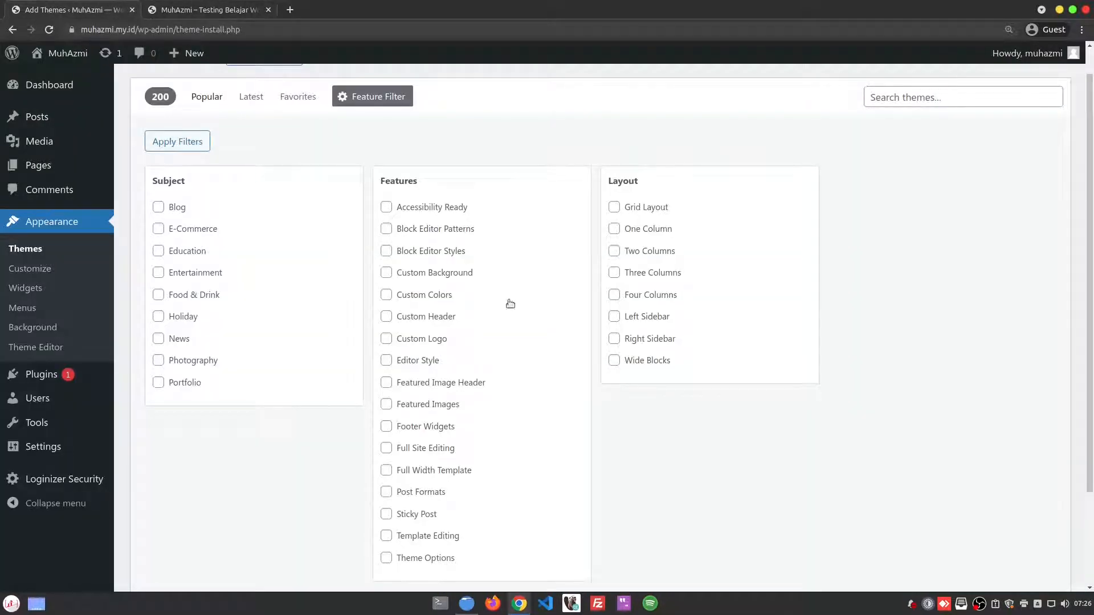
# Filter the themes by the Blog subject, Full Site Editing feature and Right Sidebar layout.
pyautogui.click(158, 208)
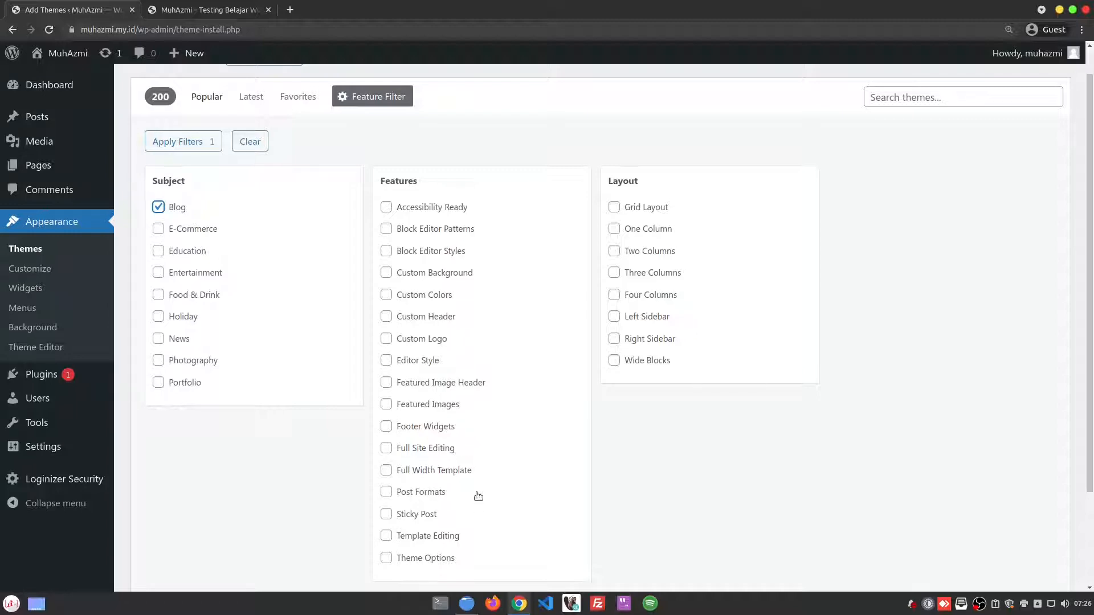
pyautogui.click(438, 450)
pyautogui.click(664, 341)
pyautogui.click(194, 143)
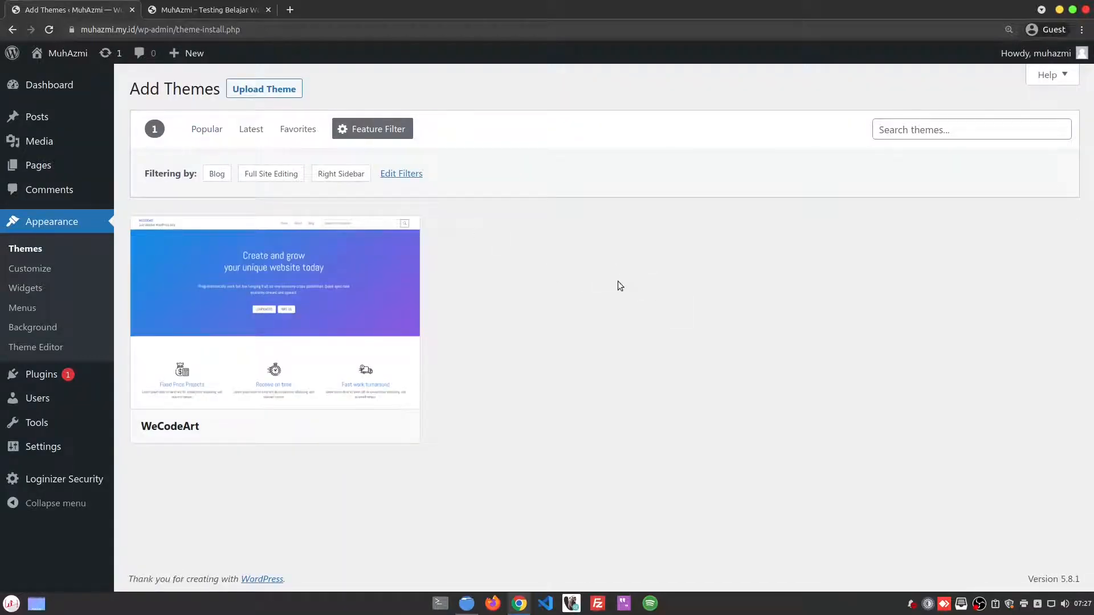
# Preview the WeCodeArt theme and examine its name, author, rating, version, description and sample page.
pyautogui.moveTo(182, 370)
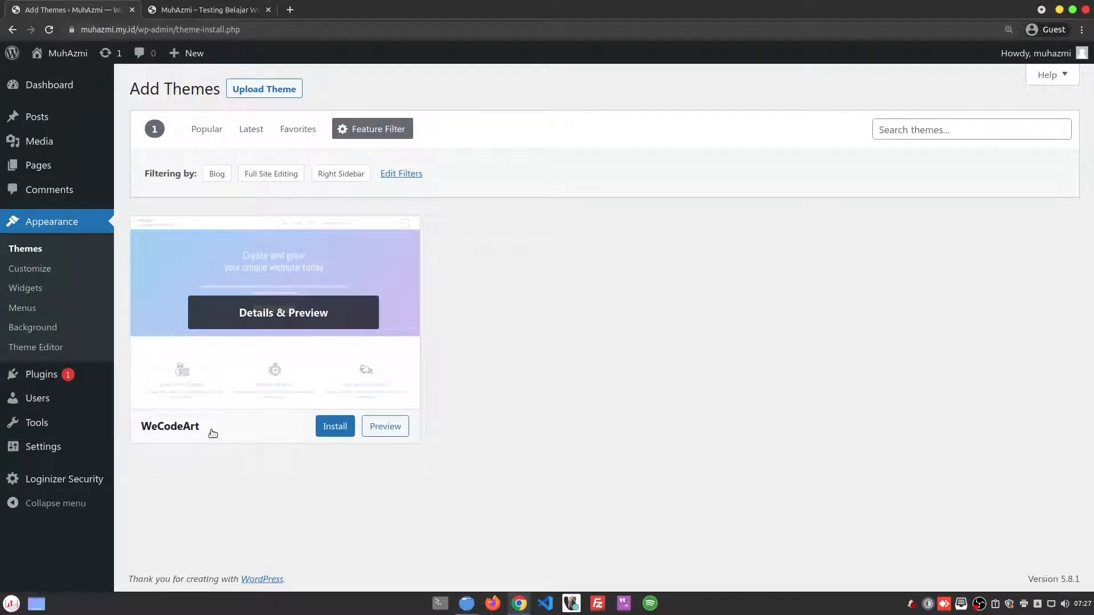
pyautogui.click(328, 317)
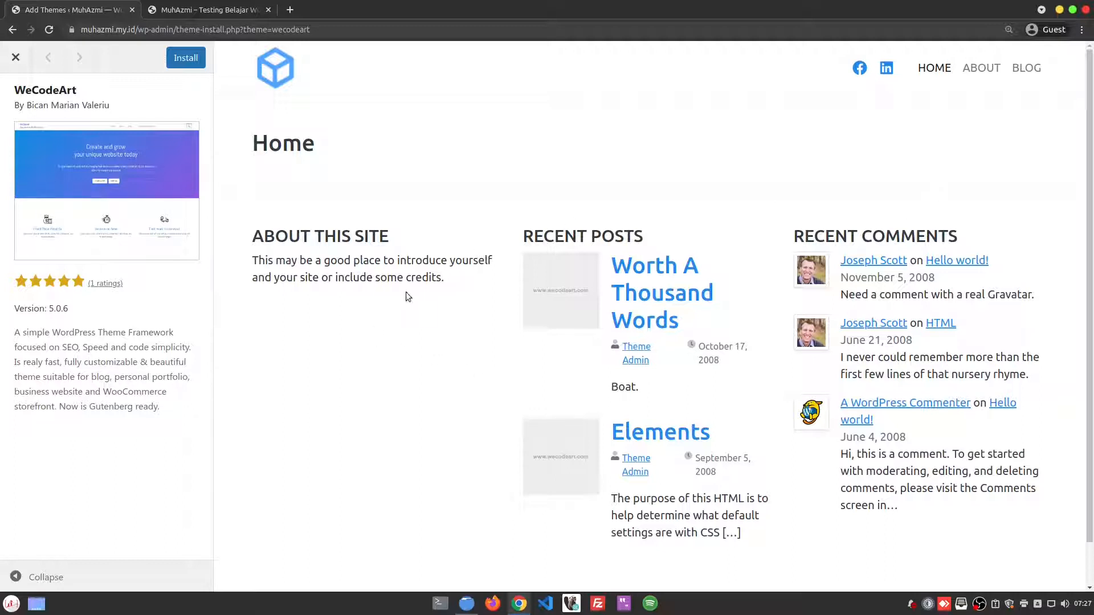
pyautogui.doubleClick(26, 89)
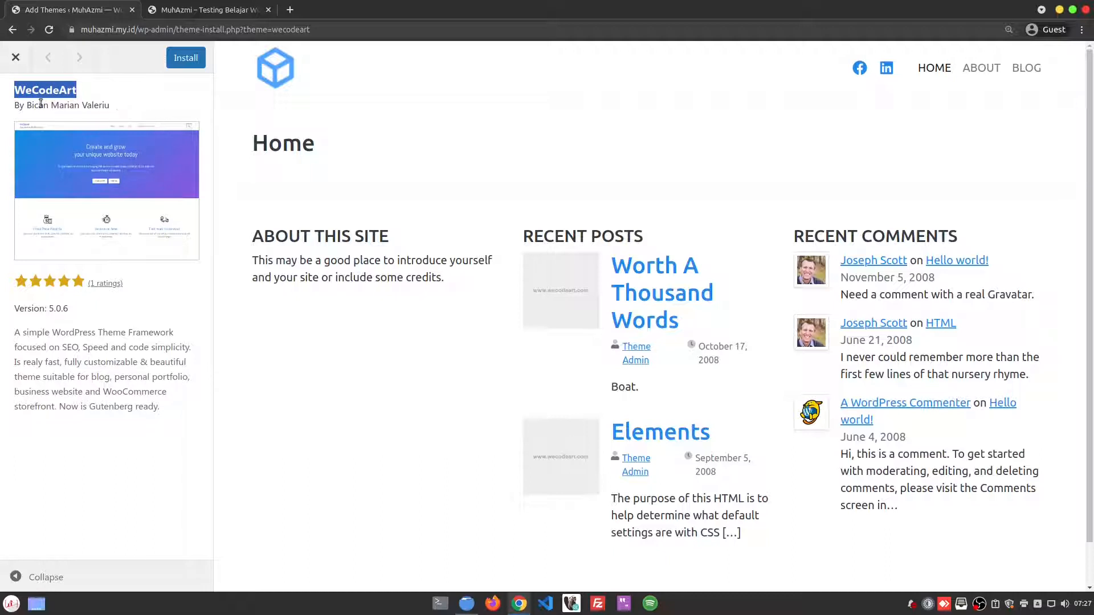
pyautogui.moveTo(17, 105); pyautogui.dragTo(117, 108)
pyautogui.click(125, 105)
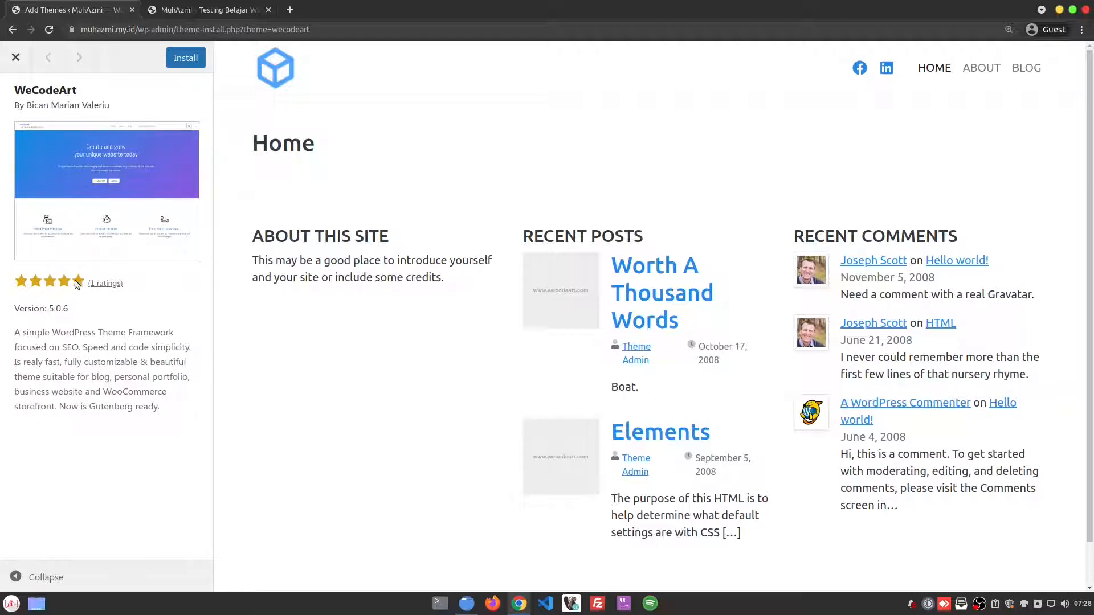
pyautogui.moveTo(70, 309); pyautogui.dragTo(167, 409)
pyautogui.click(90, 313)
pyautogui.click(167, 409)
pyautogui.scroll(-2, 222, 268)
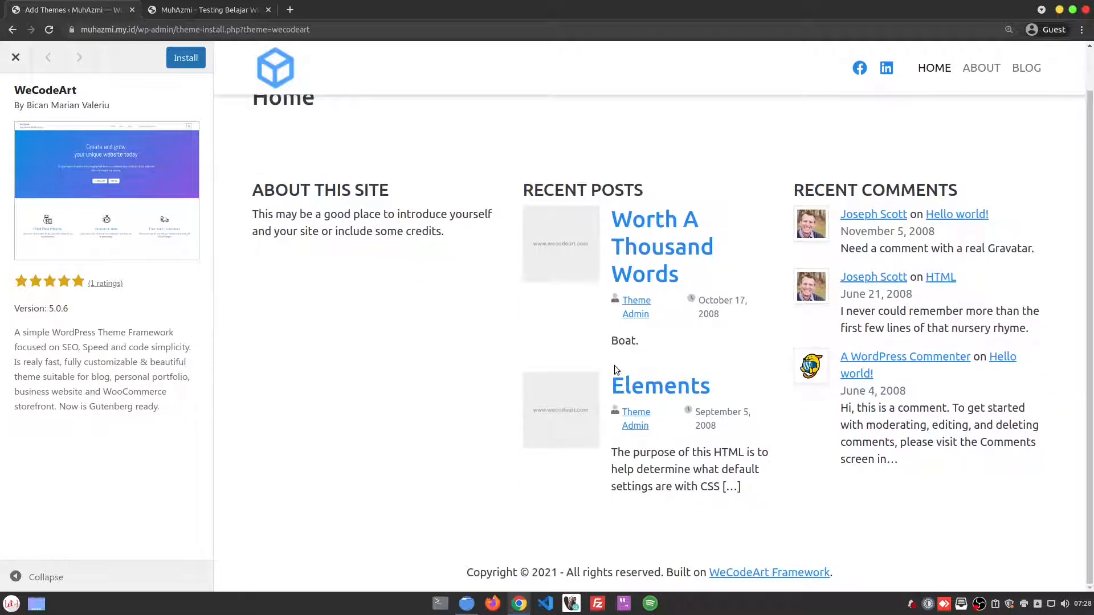
pyautogui.scroll(2, 217, 242)
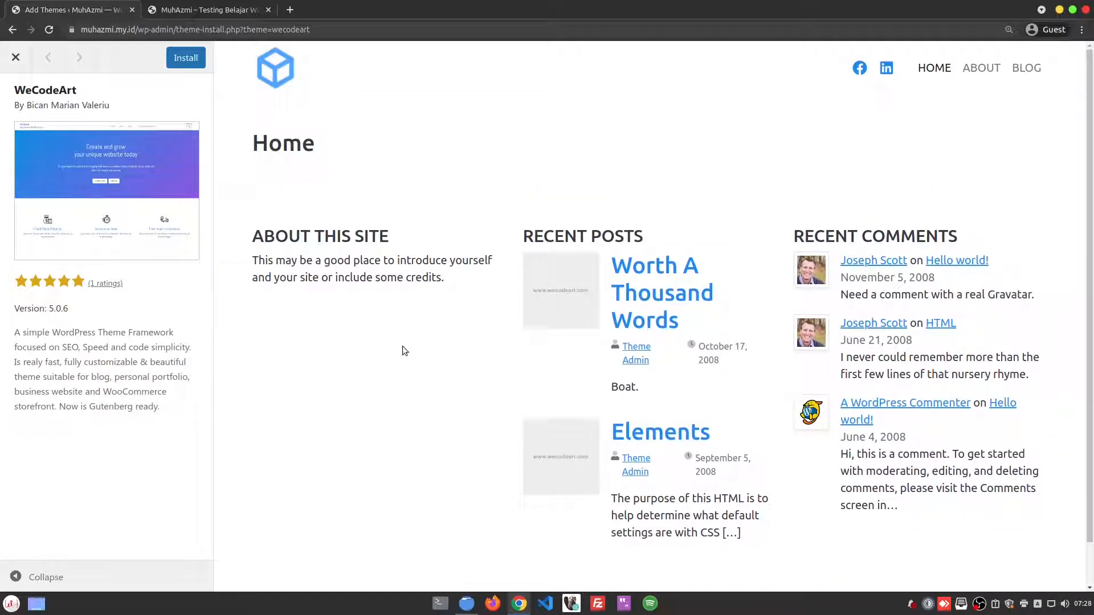
# Install the WeCodeArt theme and try to activate it, returning to the theme list.
pyautogui.click(185, 58)
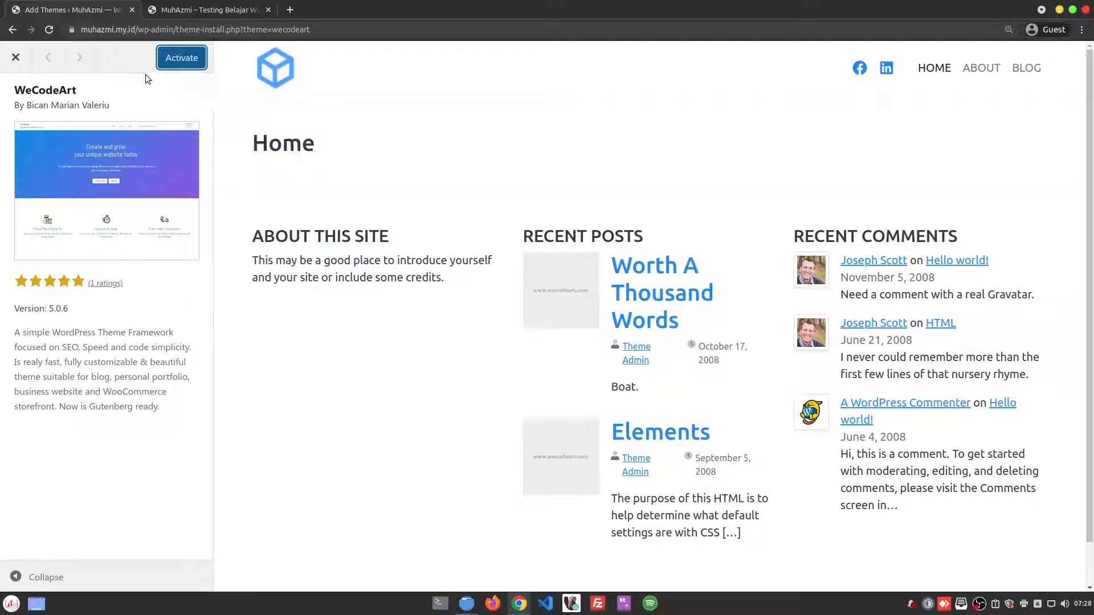
pyautogui.click(179, 57)
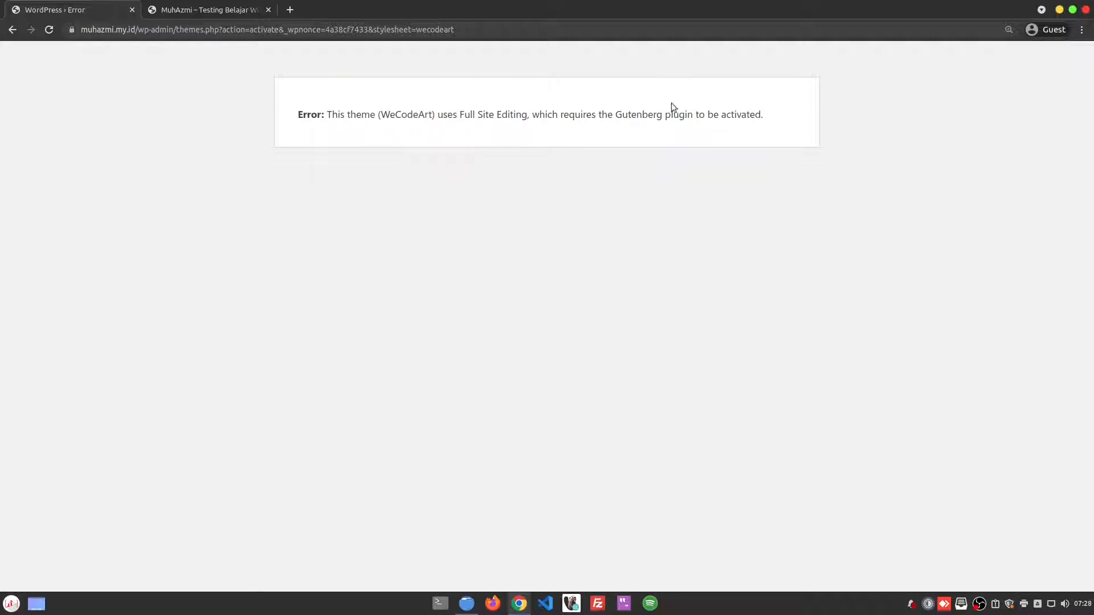
pyautogui.tripleClick(773, 114)
pyautogui.click(775, 114)
pyautogui.doubleClick(649, 121)
pyautogui.click(700, 125)
pyautogui.press('F5')
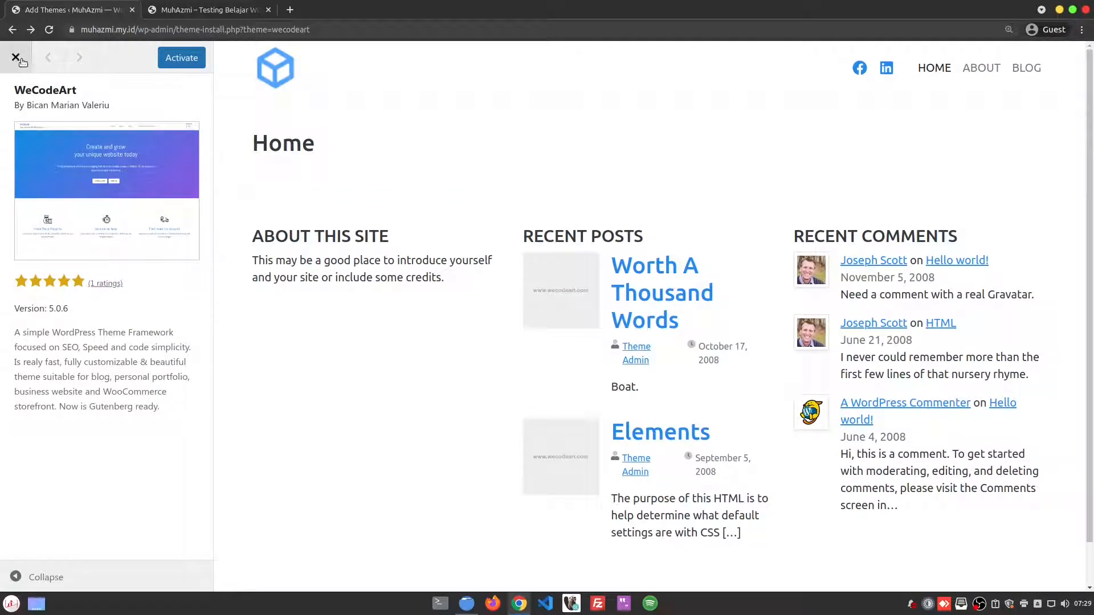
pyautogui.click(16, 58)
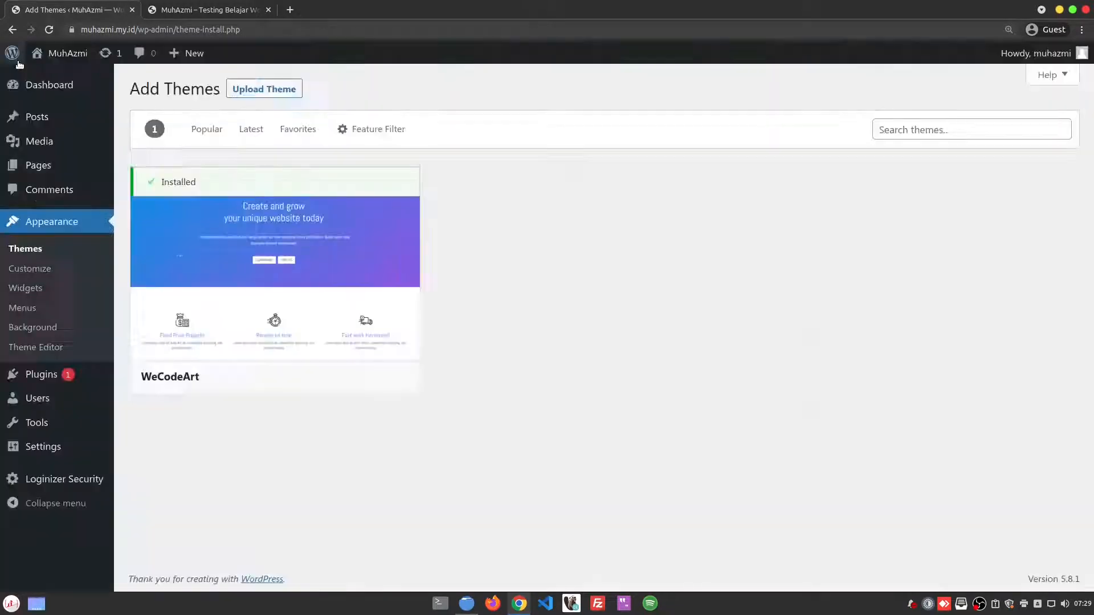
# Remove the Full Site Editing and Right Sidebar filters and apply only the Blog subject filter to the theme catalogue.
pyautogui.click(377, 133)
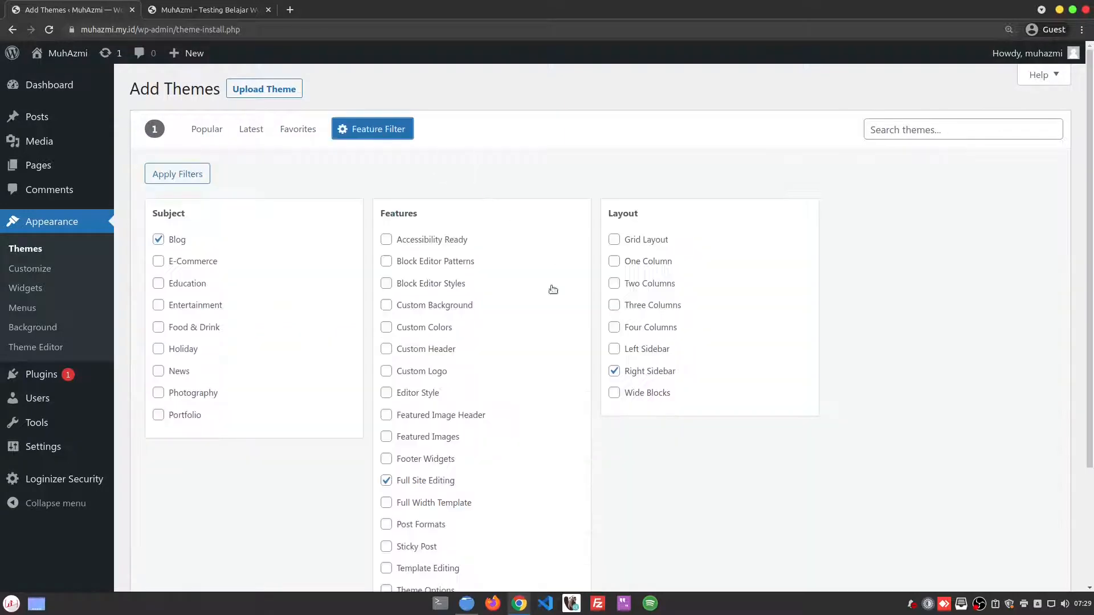
pyautogui.click(418, 481)
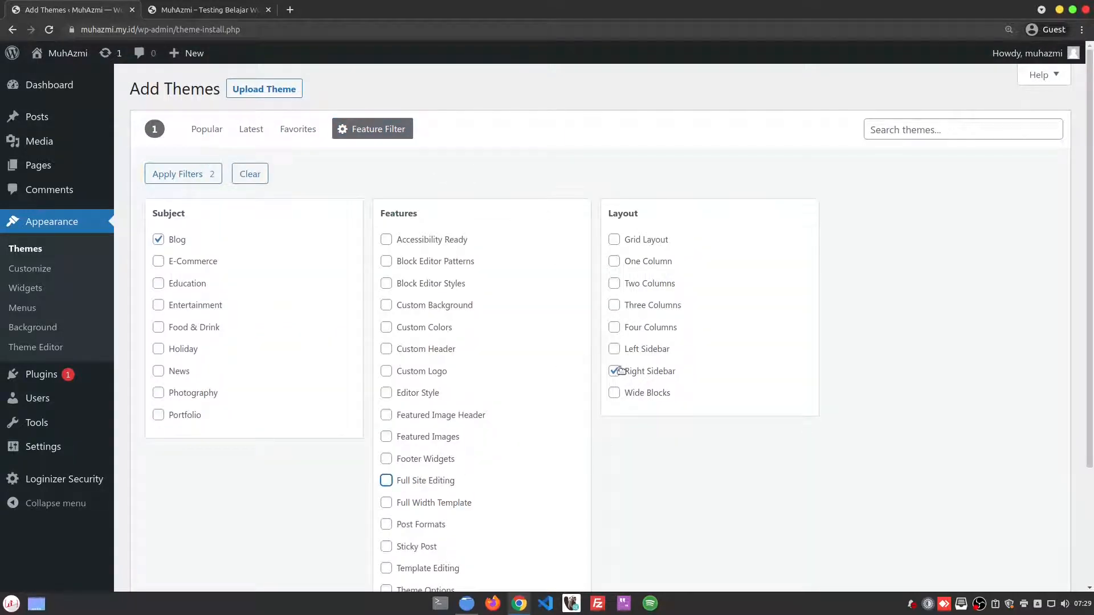
pyautogui.click(659, 376)
pyautogui.scroll(-3, 606, 398)
pyautogui.scroll(3, 627, 384)
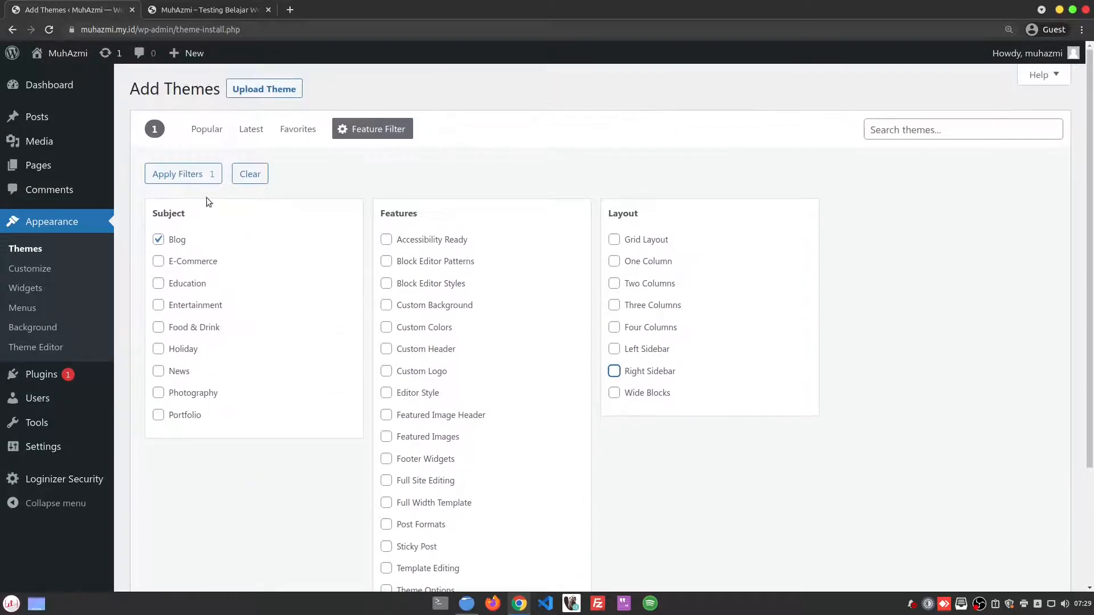
pyautogui.click(175, 174)
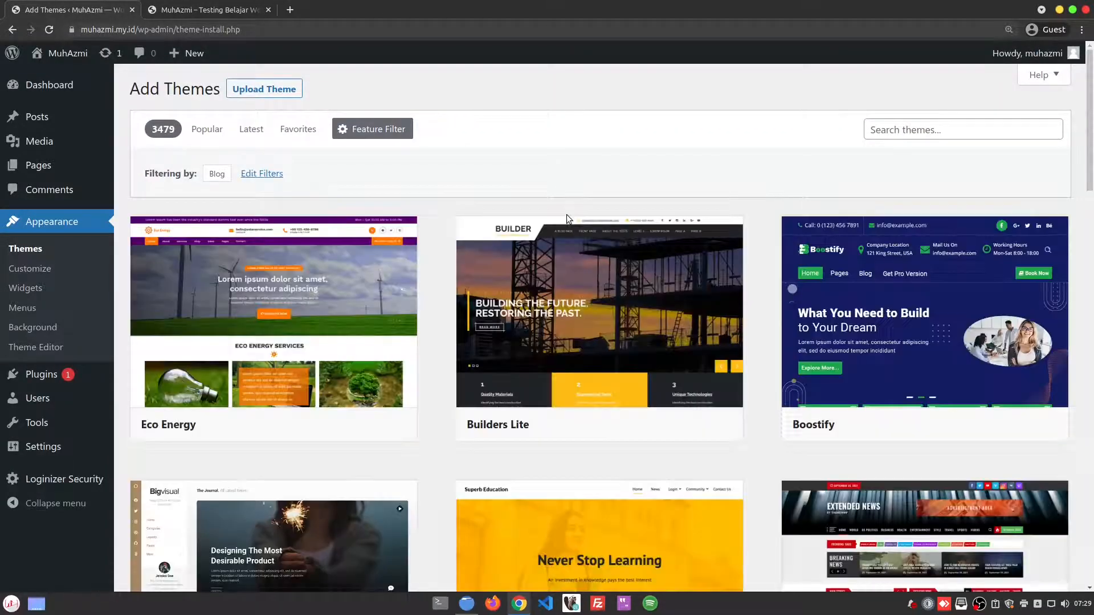
# Browse the catalogue of Blog themes and compare their thumbnails, looking for a suitable blog design.
pyautogui.doubleClick(162, 131)
pyautogui.scroll(-3, 476, 374)
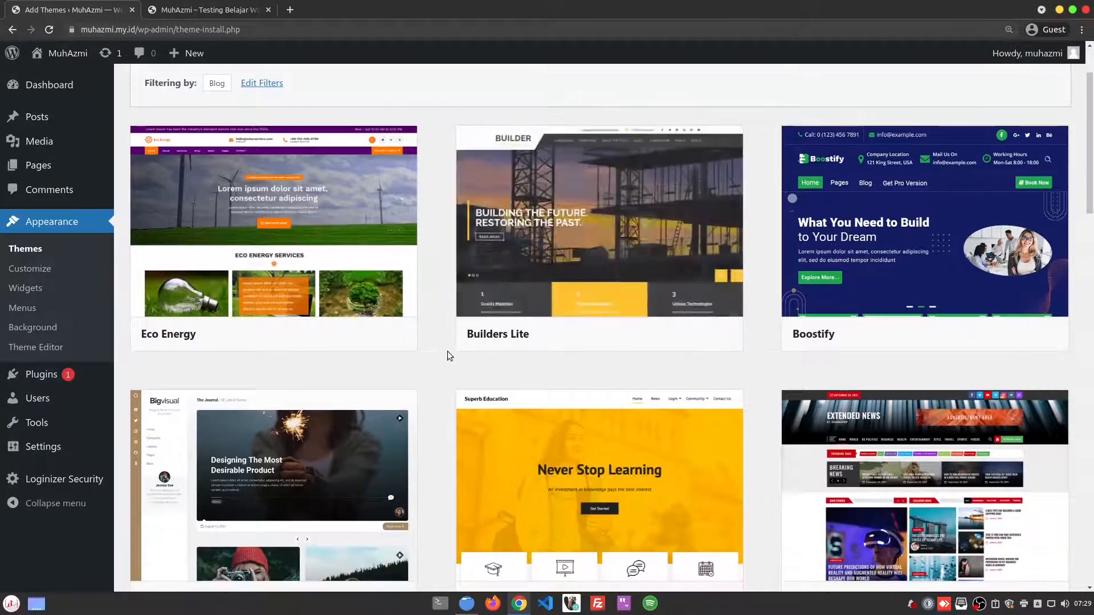
pyautogui.scroll(-6, 443, 345)
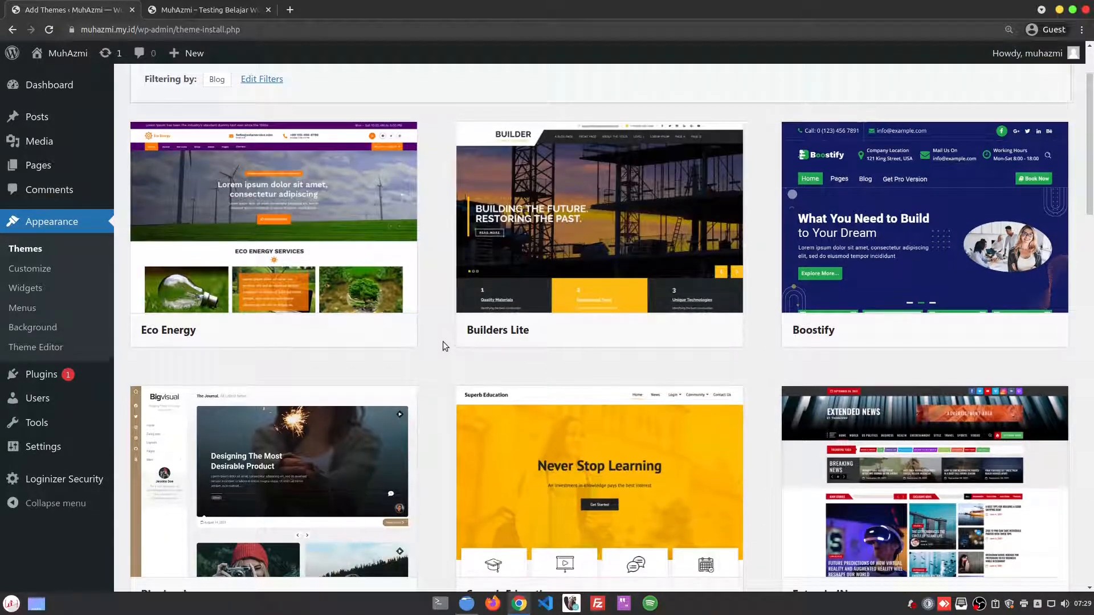
pyautogui.scroll(-5, 443, 341)
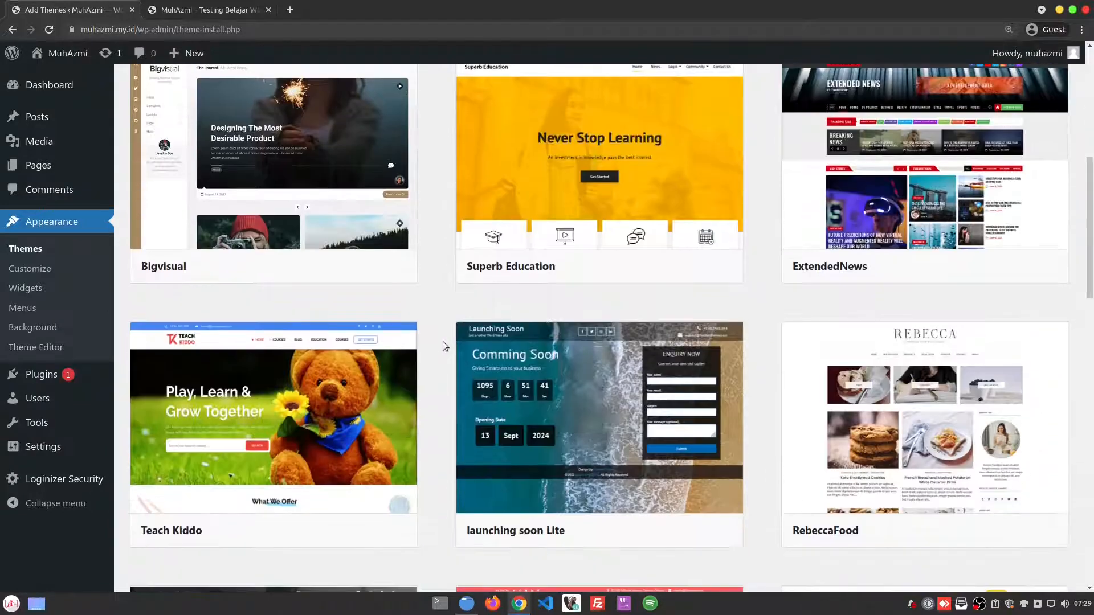
pyautogui.scroll(-10, 440, 339)
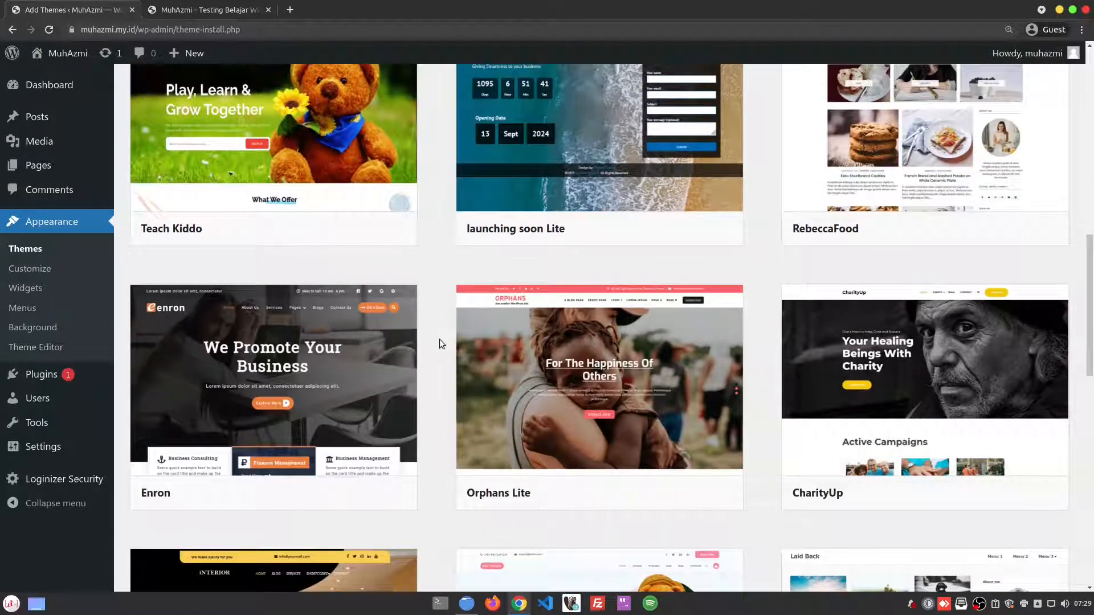
pyautogui.scroll(-5, 439, 339)
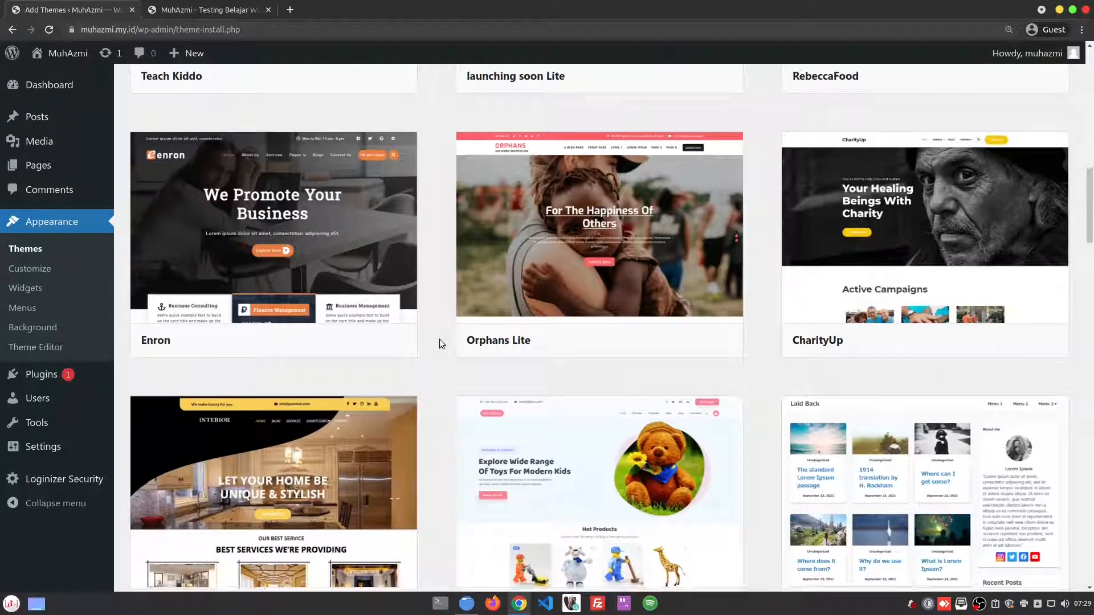
pyautogui.scroll(-5, 439, 339)
pyautogui.scroll(-8, 426, 336)
pyautogui.scroll(-20, 425, 340)
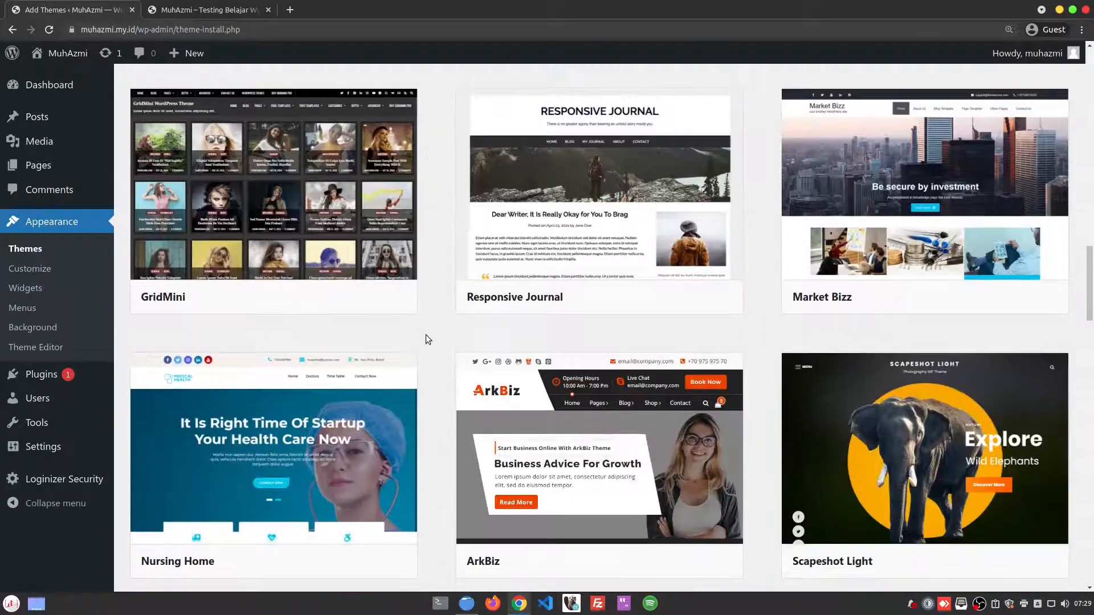
pyautogui.scroll(-14, 426, 340)
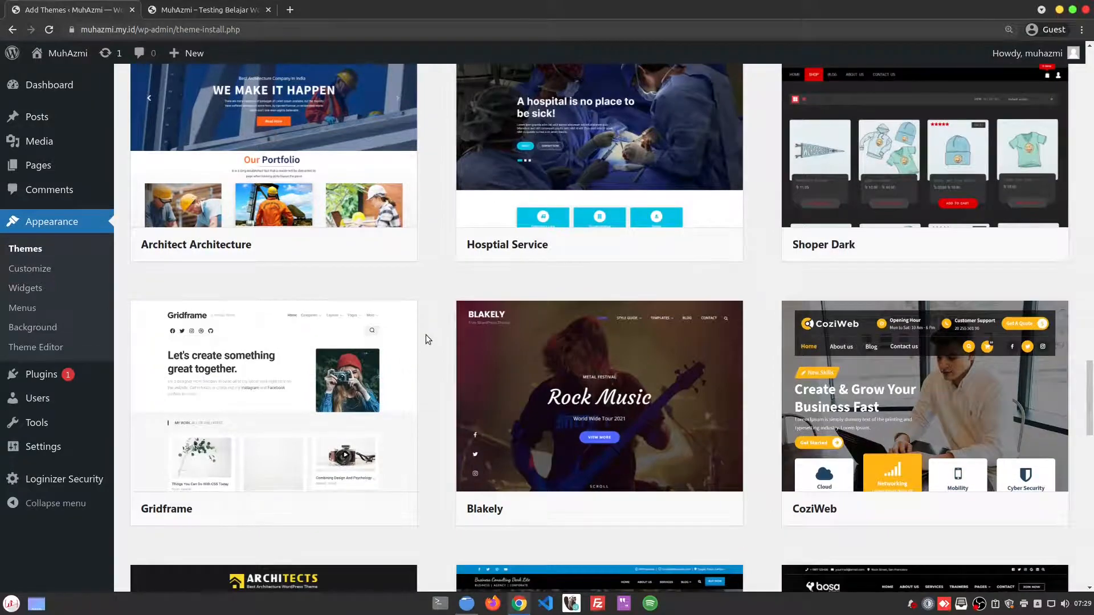
pyautogui.scroll(-15, 425, 339)
pyautogui.scroll(-17, 425, 339)
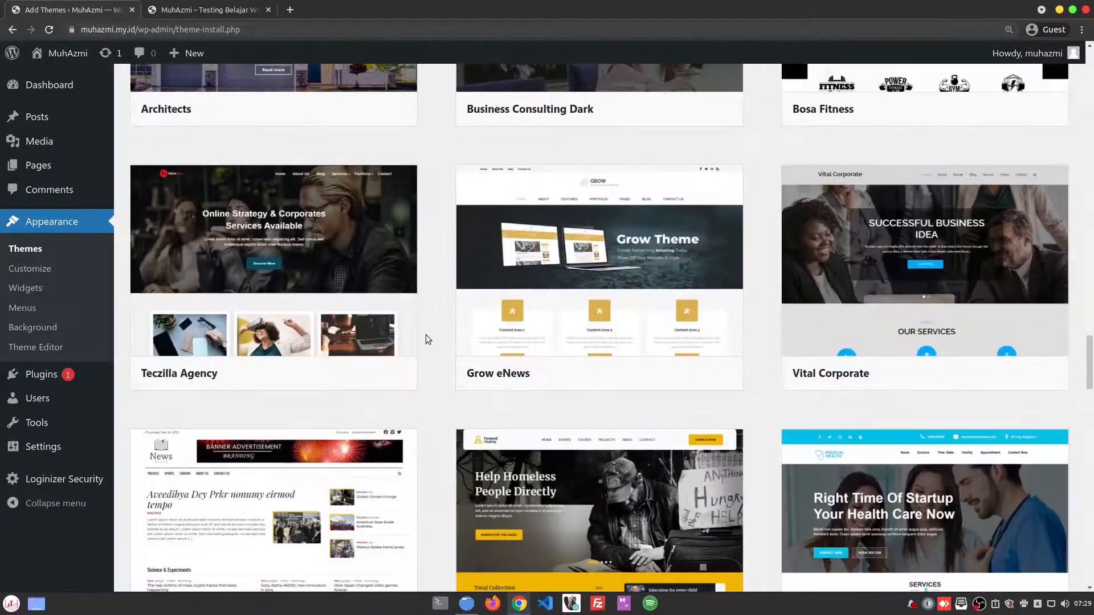
pyautogui.scroll(-14, 426, 340)
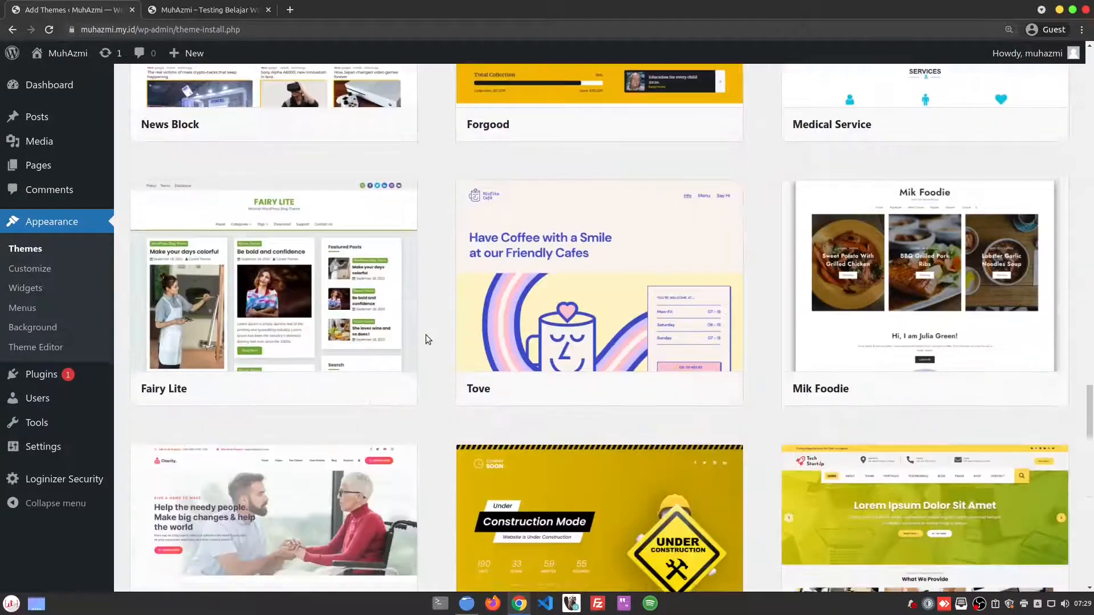
pyautogui.scroll(-15, 427, 340)
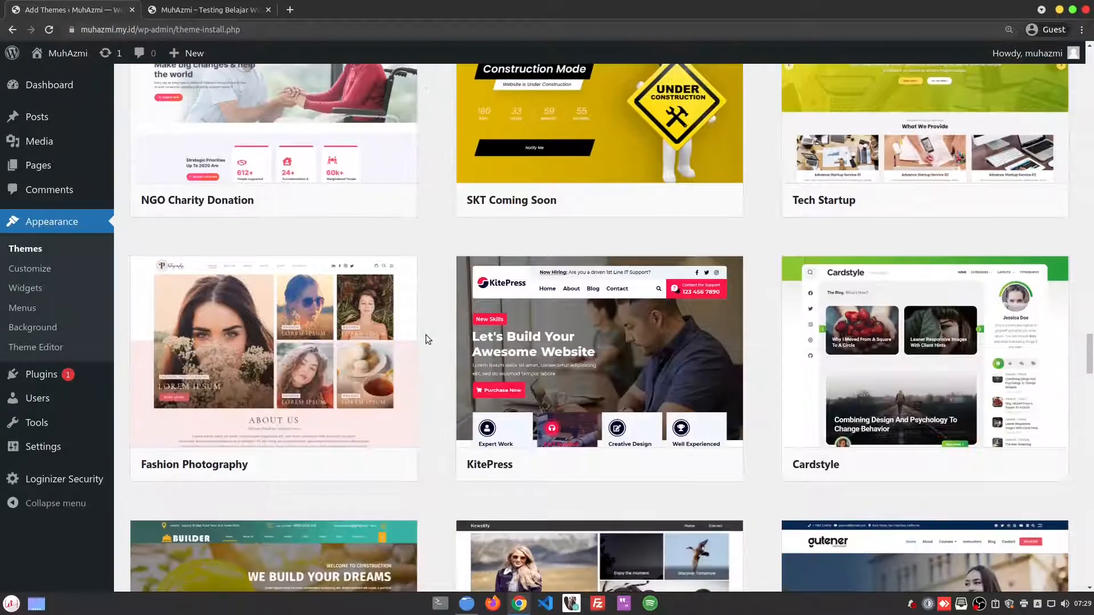
pyautogui.scroll(4, 431, 336)
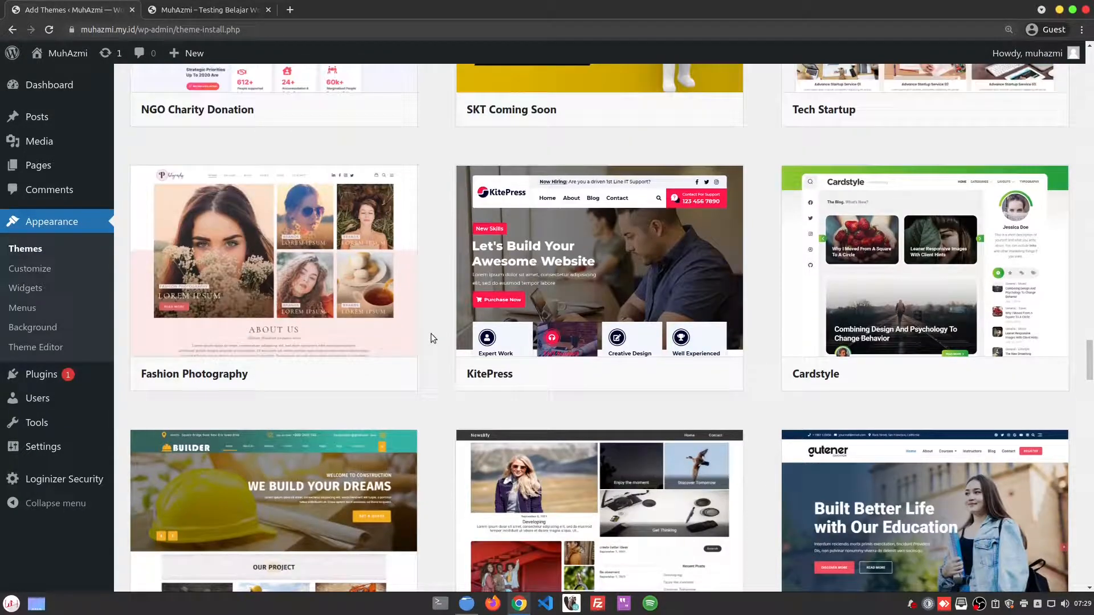
# Preview the Cardstyle theme and examine its details and sample page from header to footer.
pyautogui.moveTo(978, 180)
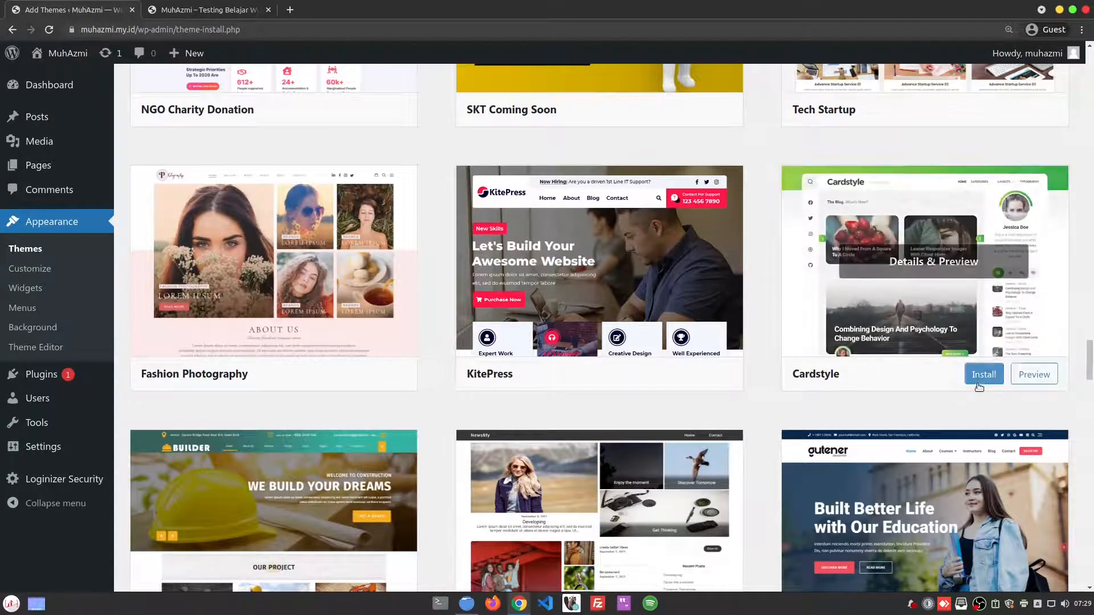
pyautogui.click(955, 272)
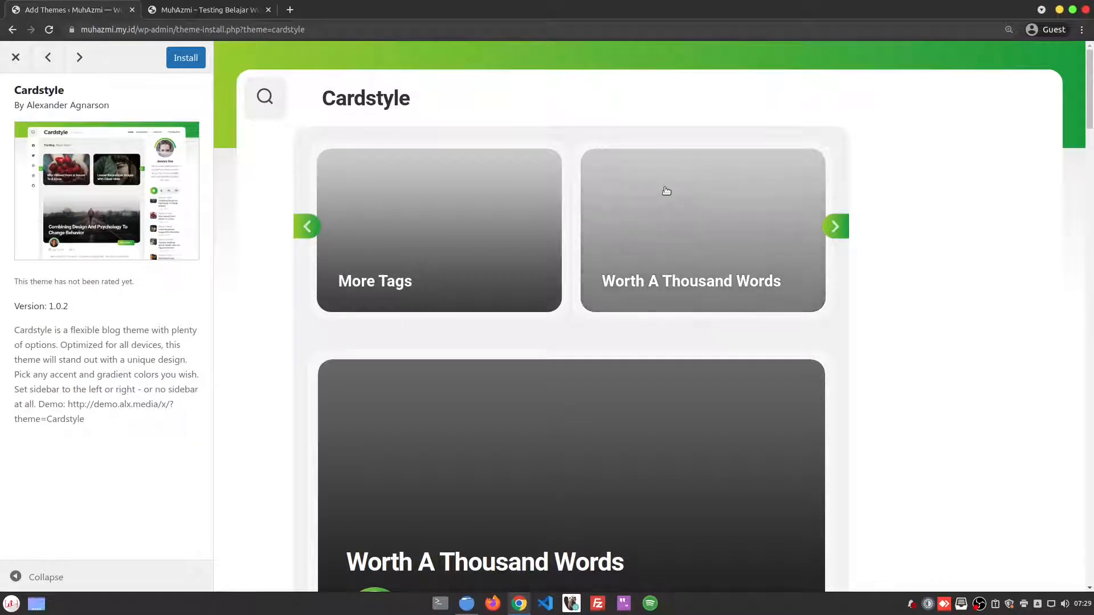
pyautogui.scroll(-1, 749, 313)
pyautogui.scroll(-15, 751, 318)
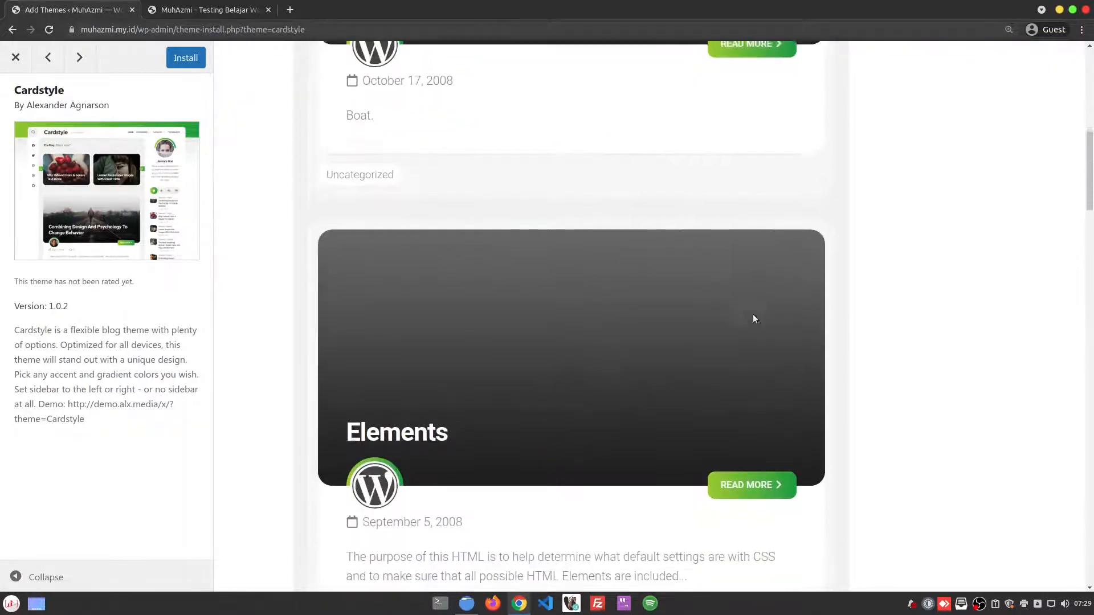
pyautogui.scroll(-13, 762, 298)
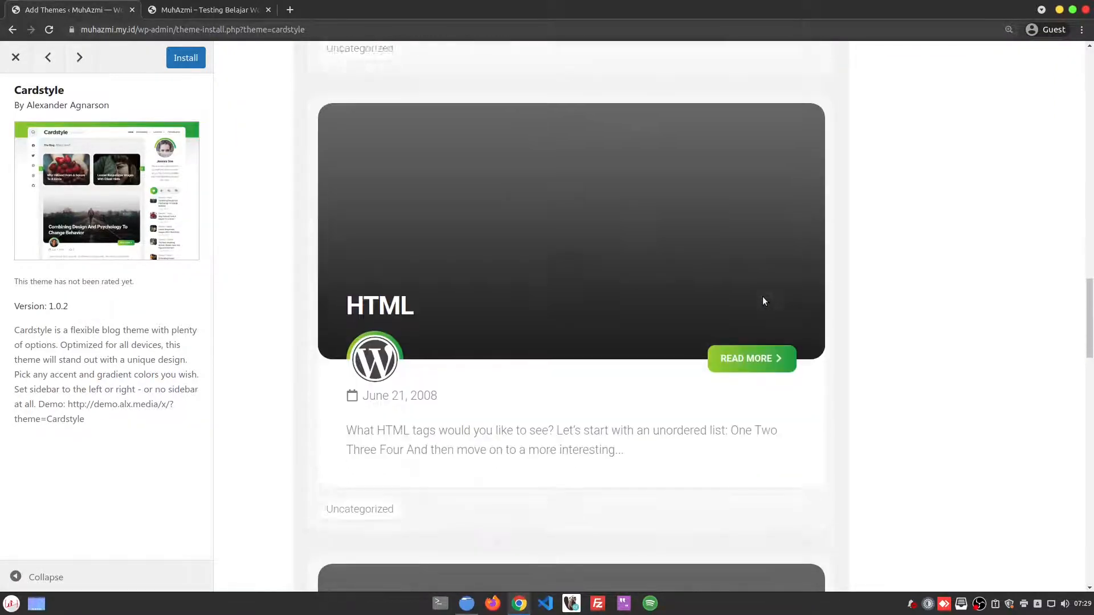
pyautogui.scroll(-18, 875, 388)
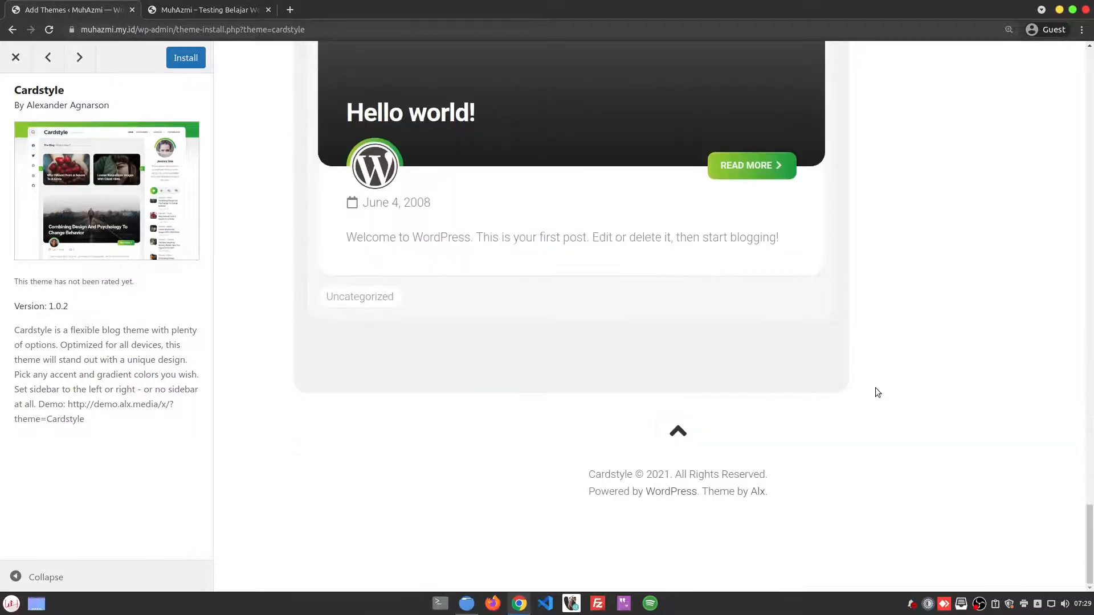
pyautogui.scroll(20, 875, 388)
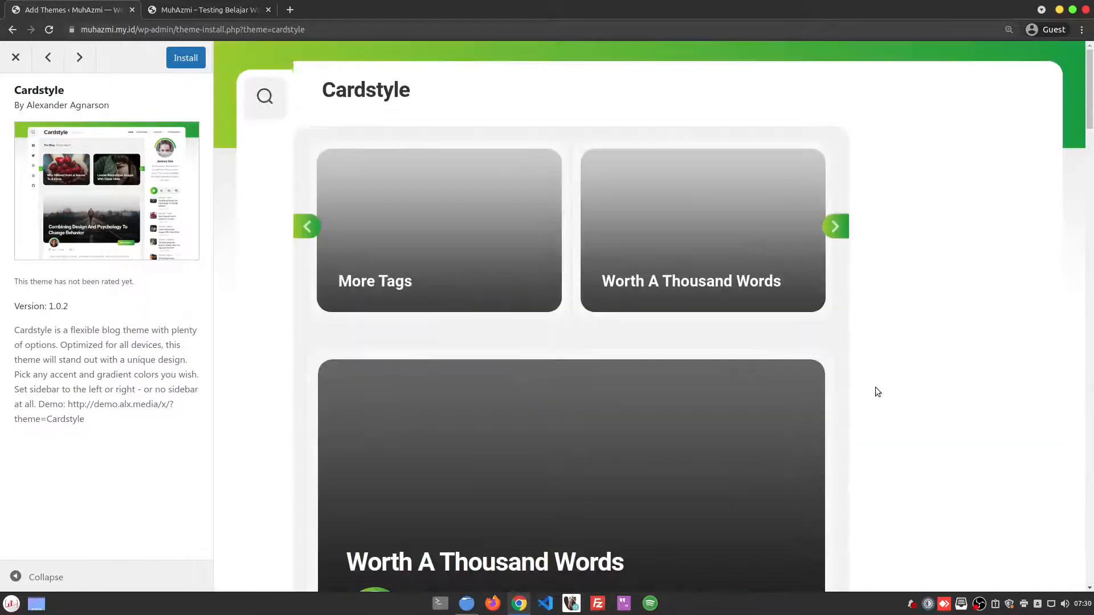
# Install and activate the Cardstyle theme, and open the installer for its recommended plugins.
pyautogui.click(183, 61)
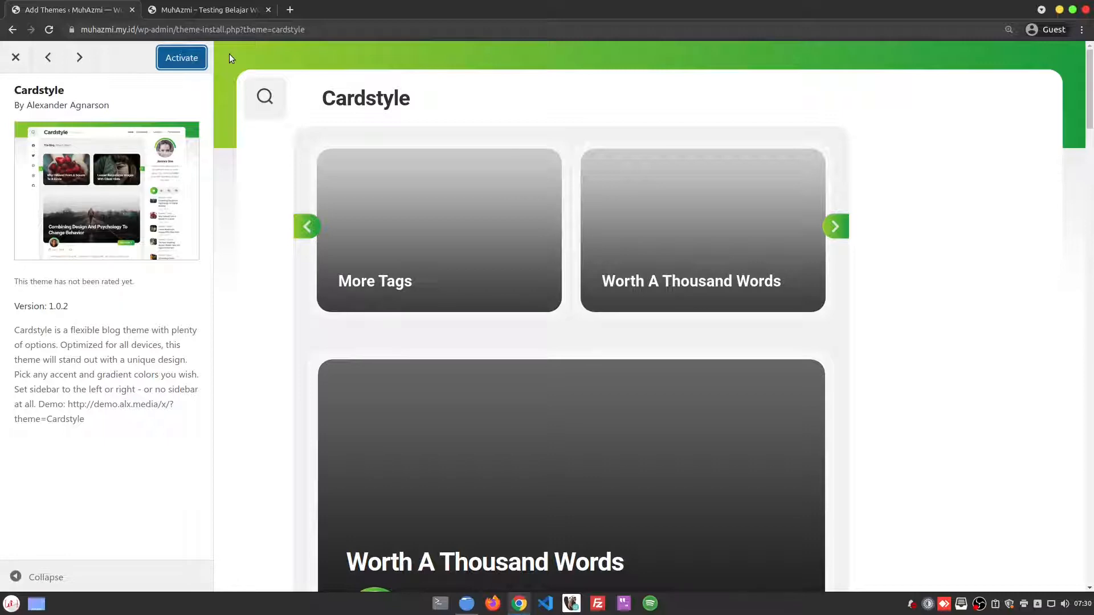
pyautogui.click(181, 59)
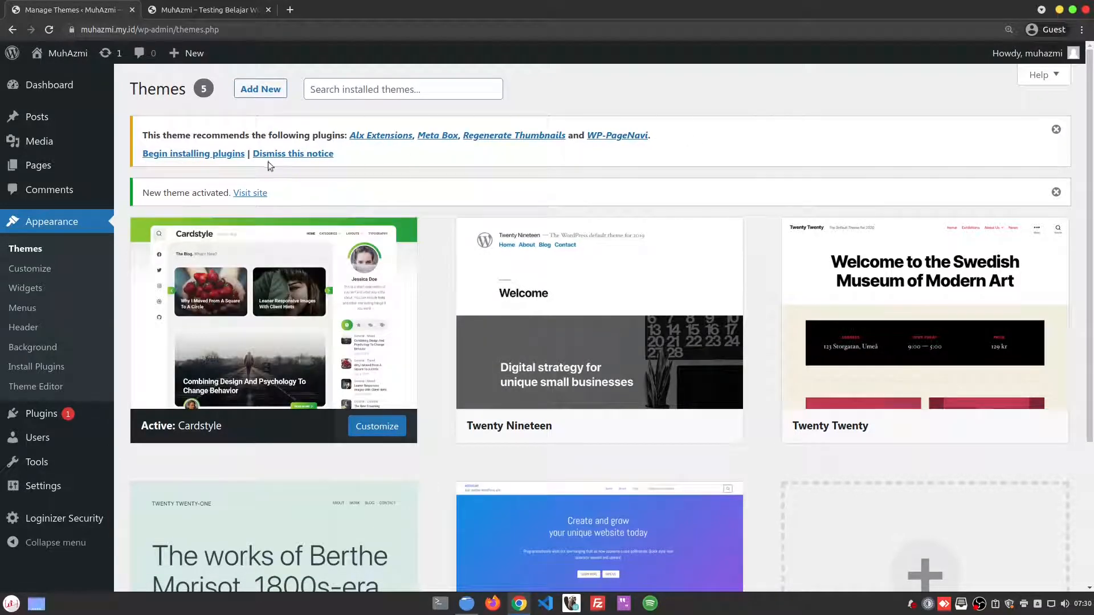
pyautogui.click(207, 153)
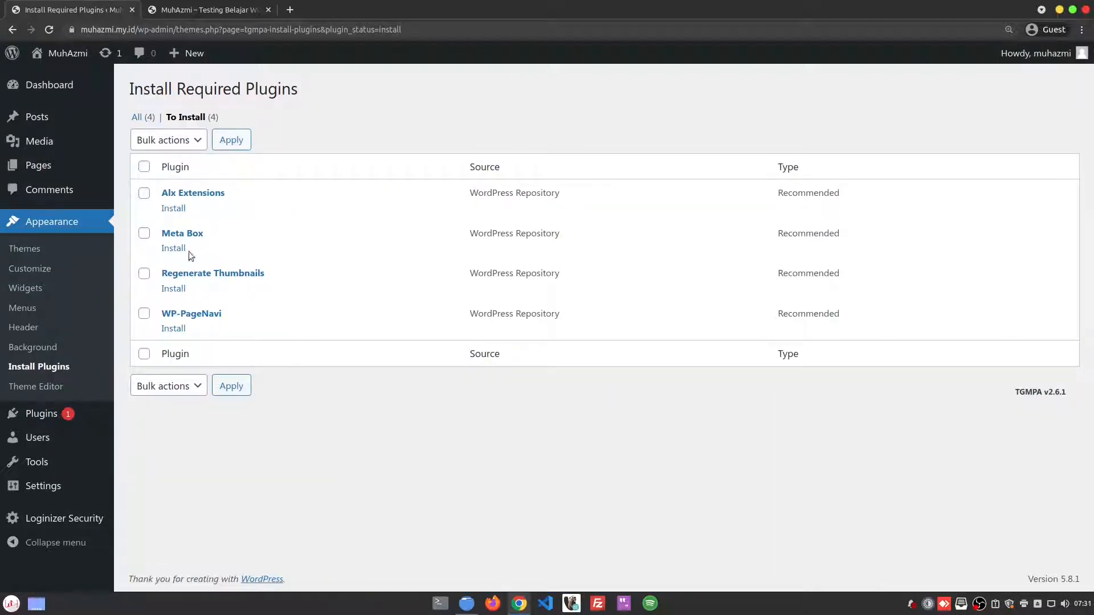
pyautogui.moveTo(189, 168); pyautogui.dragTo(159, 169)
pyautogui.click(160, 170)
pyautogui.click(145, 167)
pyautogui.click(143, 167)
pyautogui.click(144, 193)
pyautogui.click(144, 233)
pyautogui.click(144, 273)
pyautogui.click(144, 233)
pyautogui.click(144, 193)
# Bulk-install all four recommended plugins: Alx Extensions, Meta Box, Regenerate Thumbnails and WP-PageNavi.
pyautogui.click(144, 166)
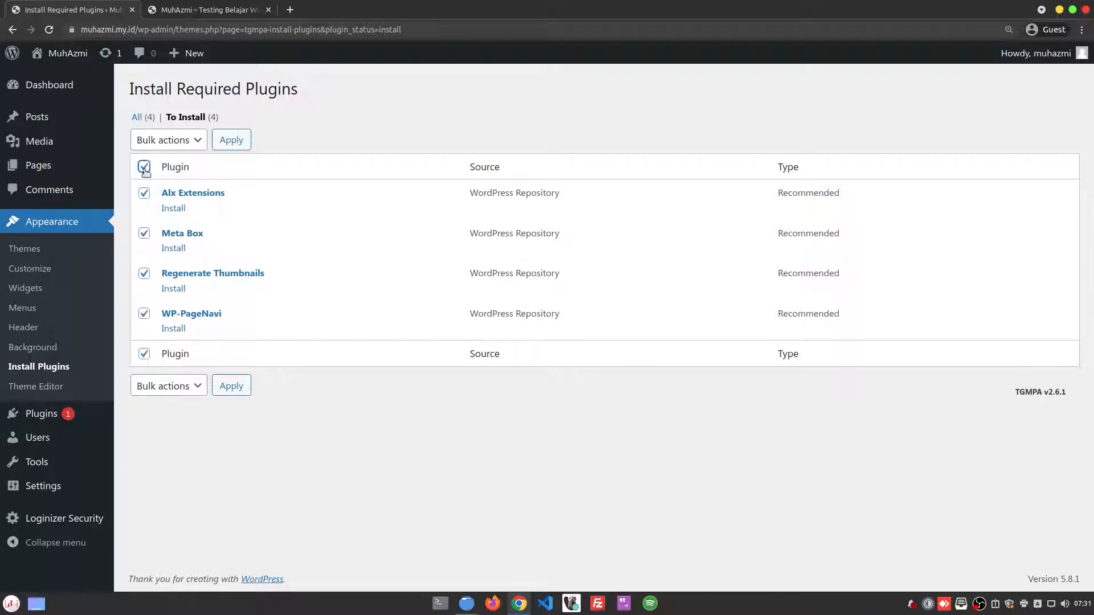
pyautogui.click(175, 143)
pyautogui.click(177, 169)
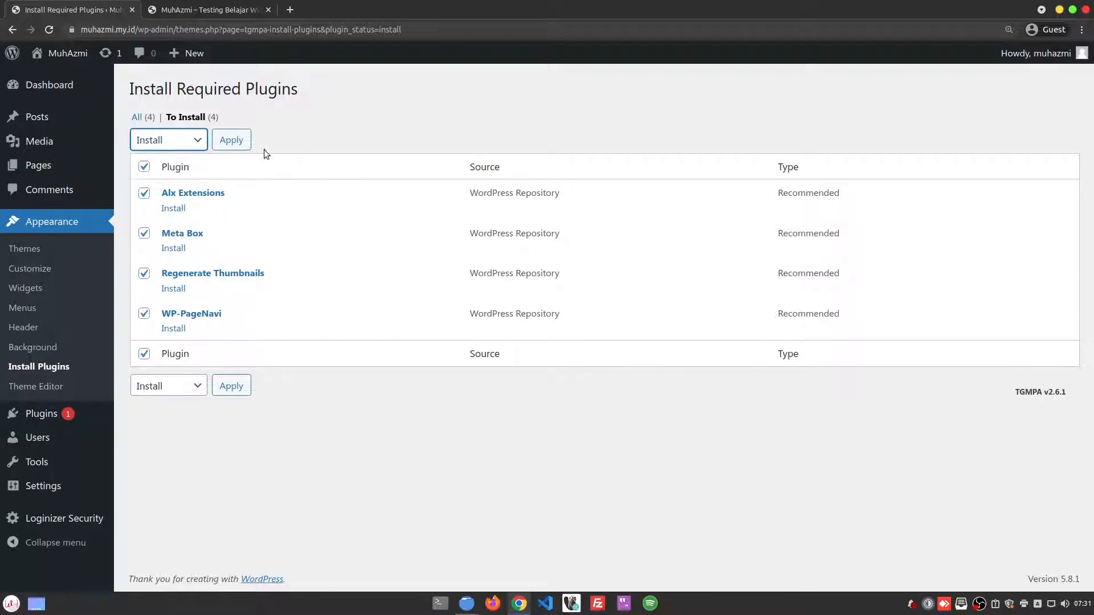
pyautogui.click(231, 143)
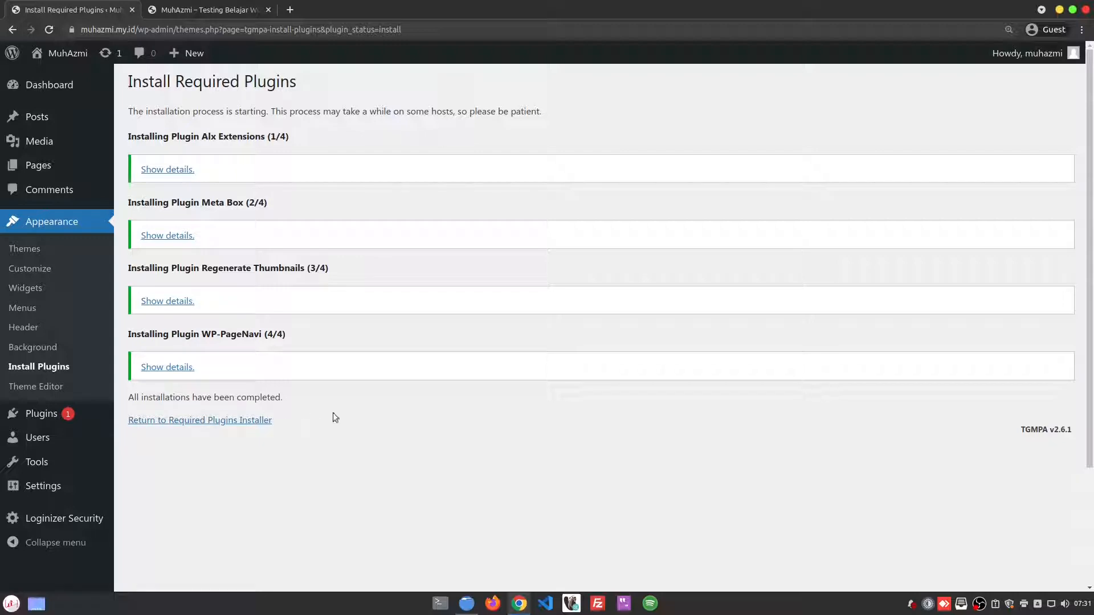
# Return to the installed themes and open the installed plugins list in a new browser tab placed directly after the themes tab.
pyautogui.click(45, 248)
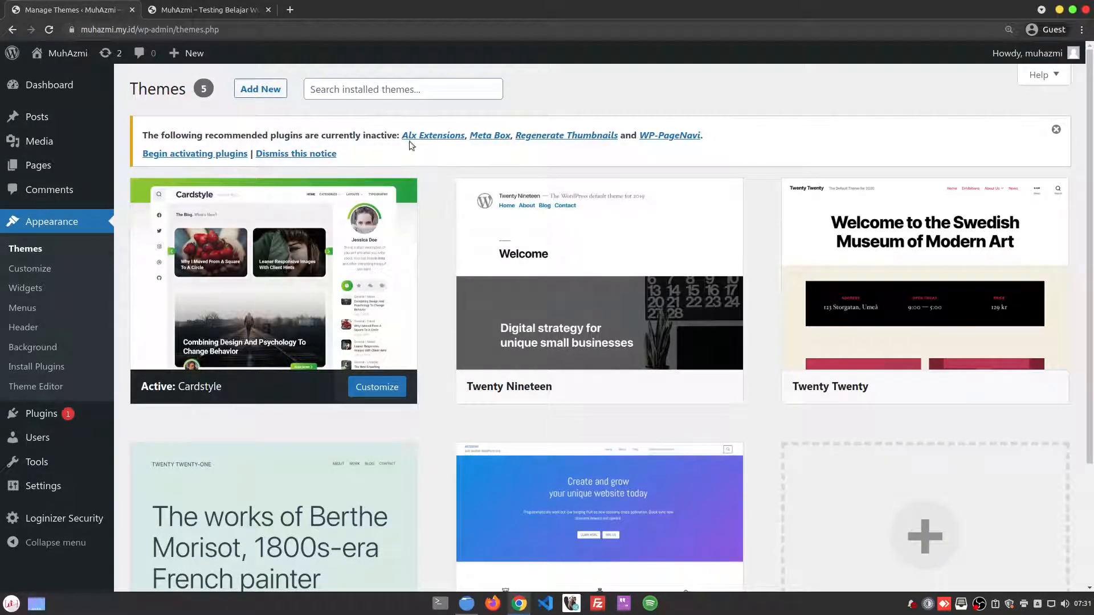
pyautogui.rightClick(598, 100)
pyautogui.click(631, 133)
pyautogui.middleClick(41, 414)
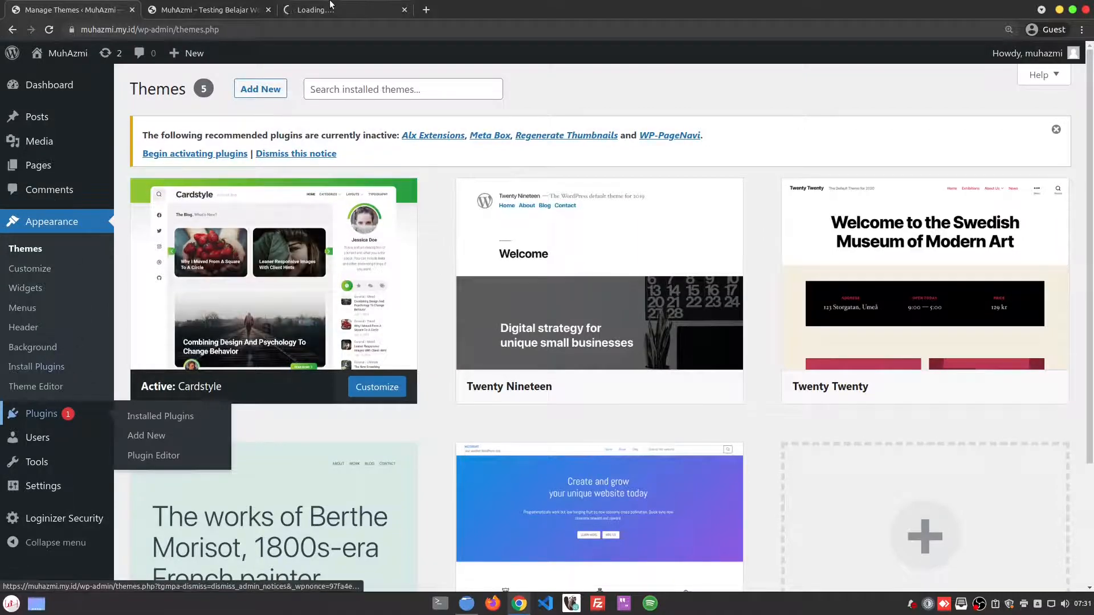
pyautogui.moveTo(331, 10); pyautogui.dragTo(205, 10)
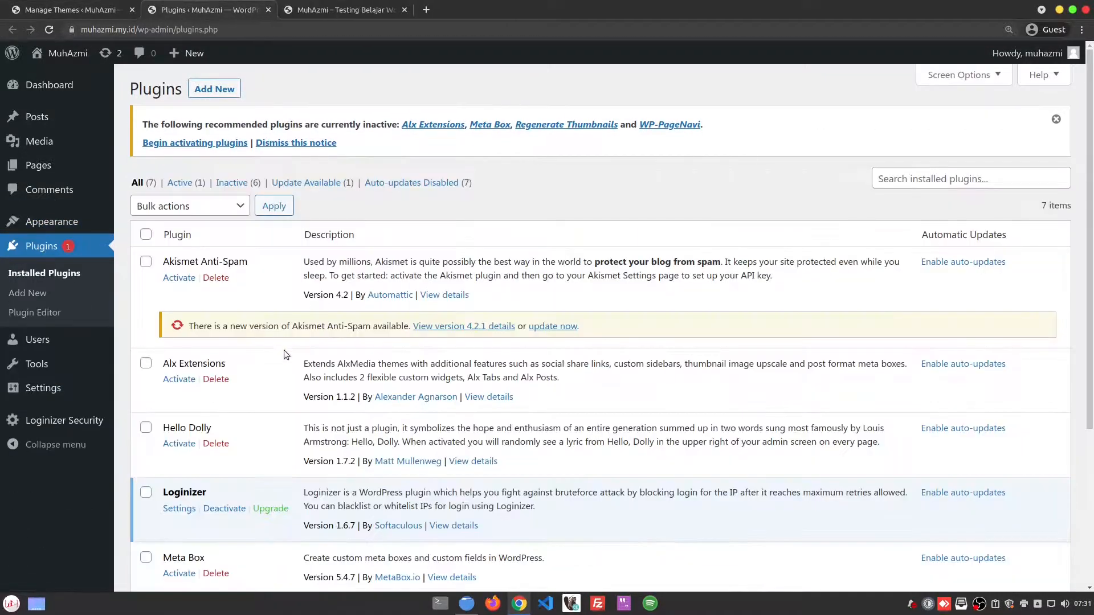
# Delete the Akismet Anti-Spam and Hello Dolly plugins from the site, confirming each deletion.
pyautogui.scroll(-2, 289, 360)
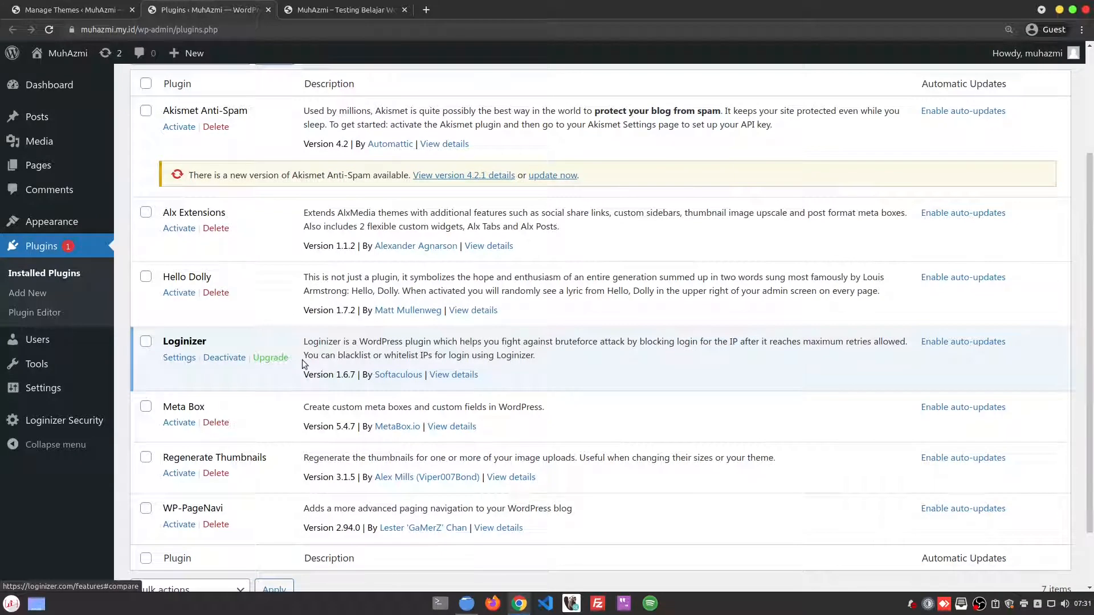
pyautogui.scroll(2, 171, 228)
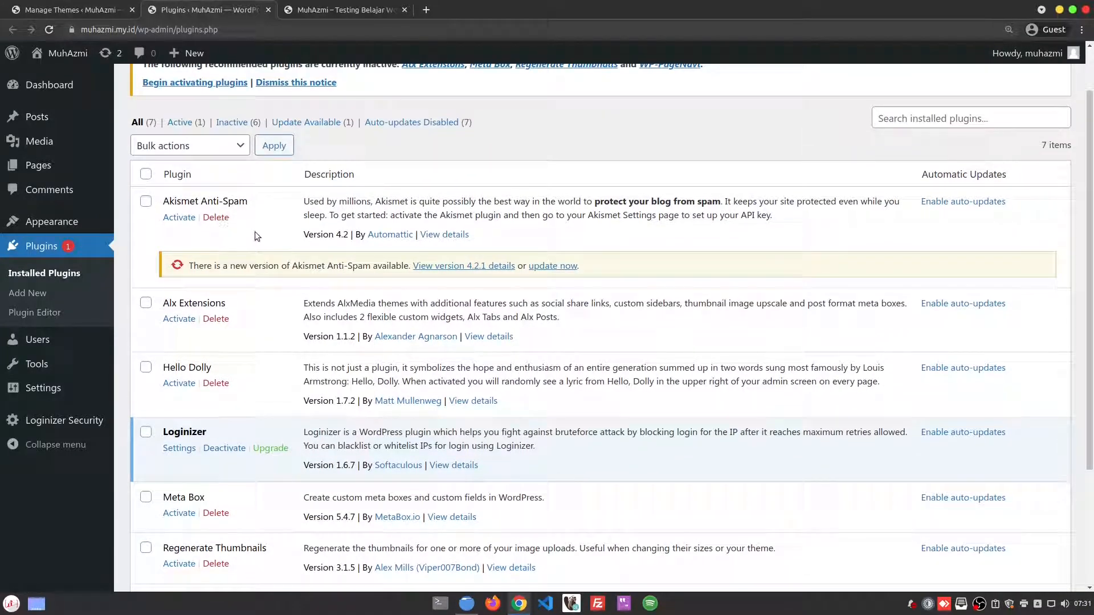
pyautogui.click(216, 217)
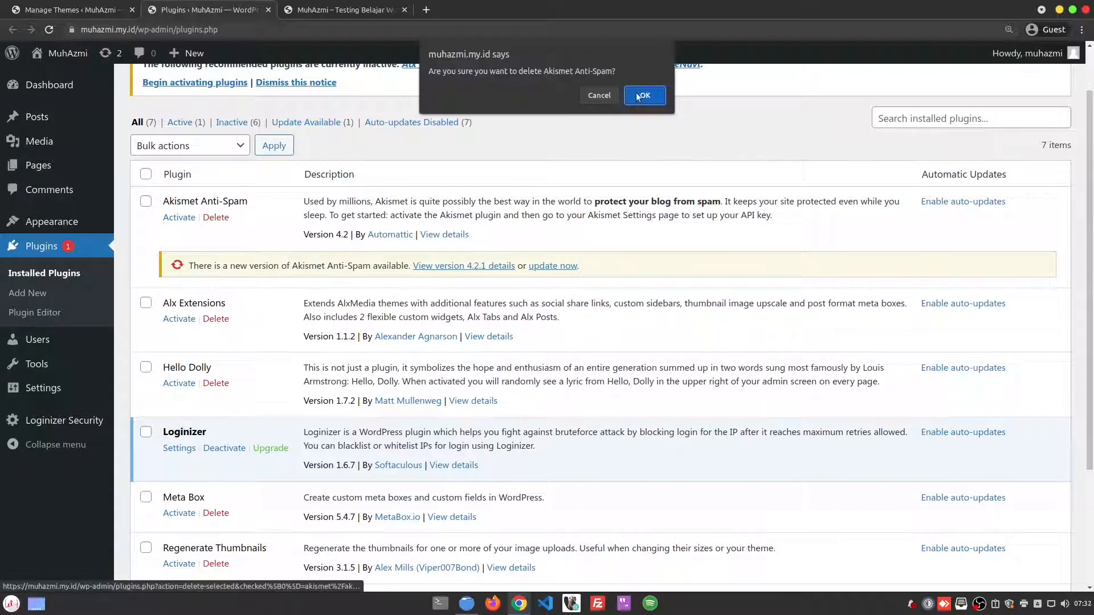
pyautogui.press('Return')
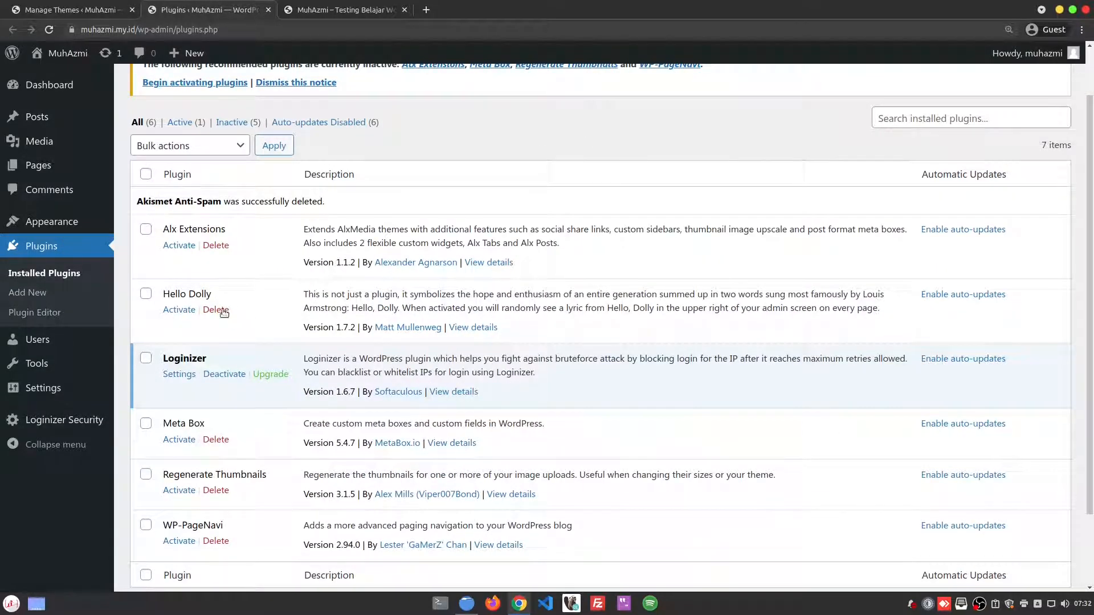
pyautogui.click(224, 312)
pyautogui.click(639, 94)
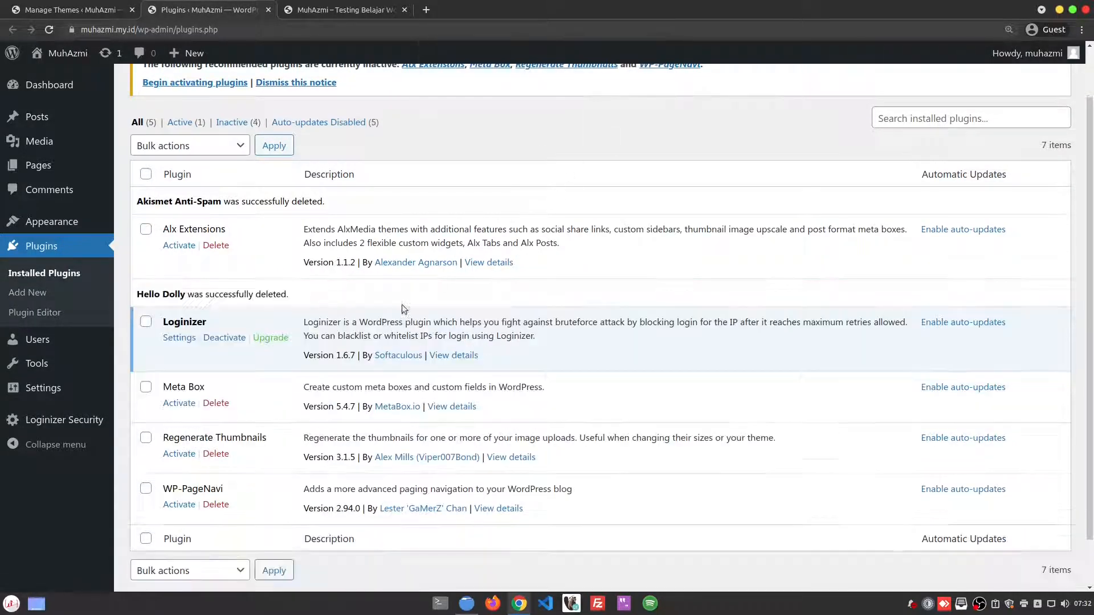
# Bulk-activate the Alx Extensions, Meta Box, Regenerate Thumbnails and WP-PageNavi plugins.
pyautogui.click(146, 489)
pyautogui.click(145, 437)
pyautogui.click(145, 387)
pyautogui.click(145, 229)
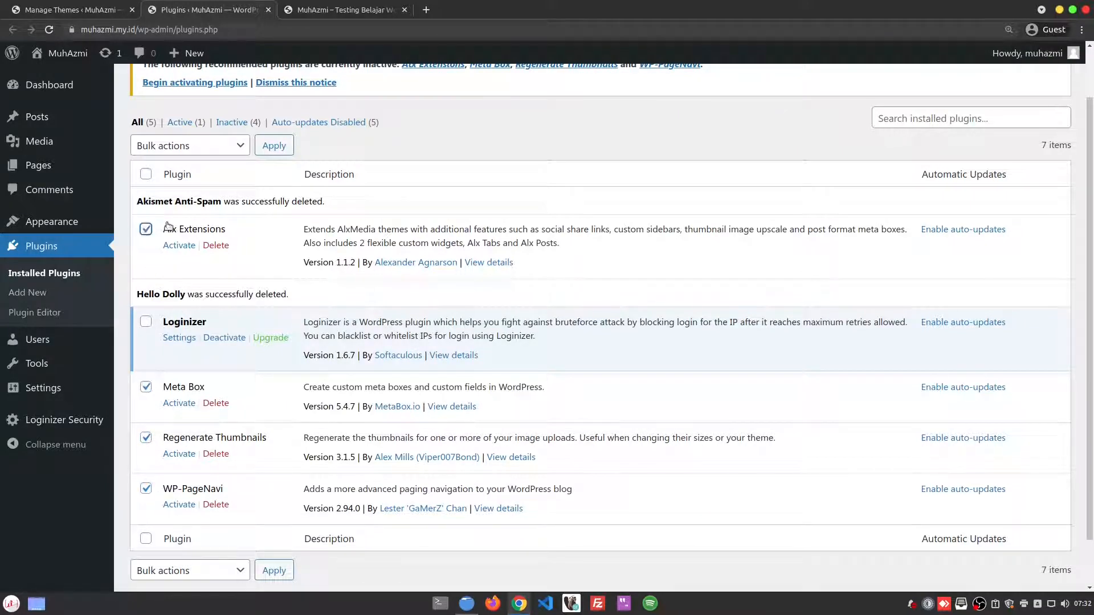
pyautogui.click(225, 146)
pyautogui.click(204, 181)
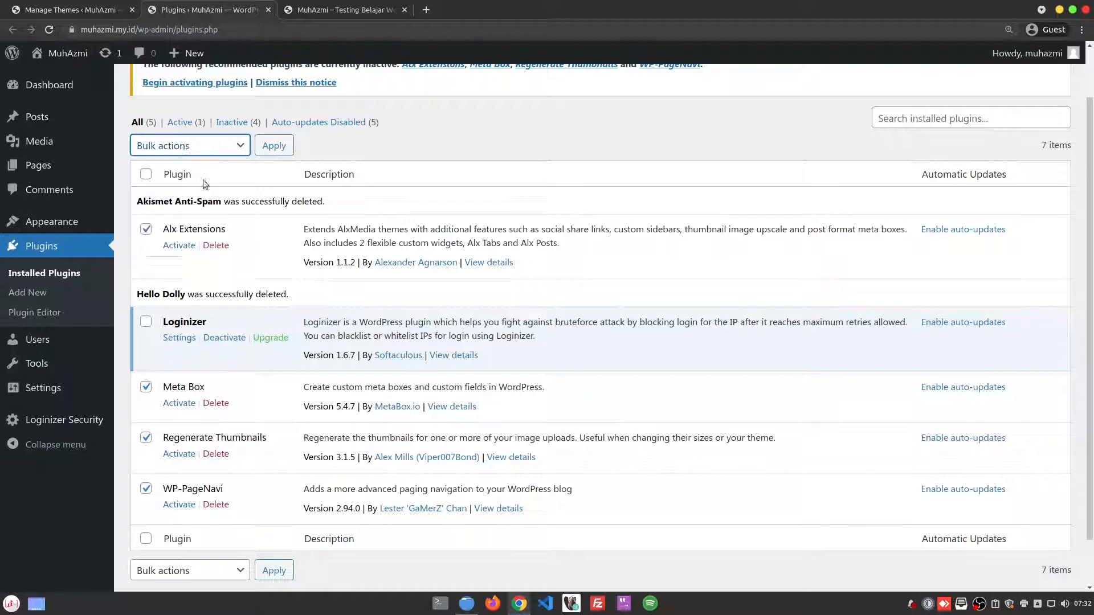
pyautogui.click(275, 146)
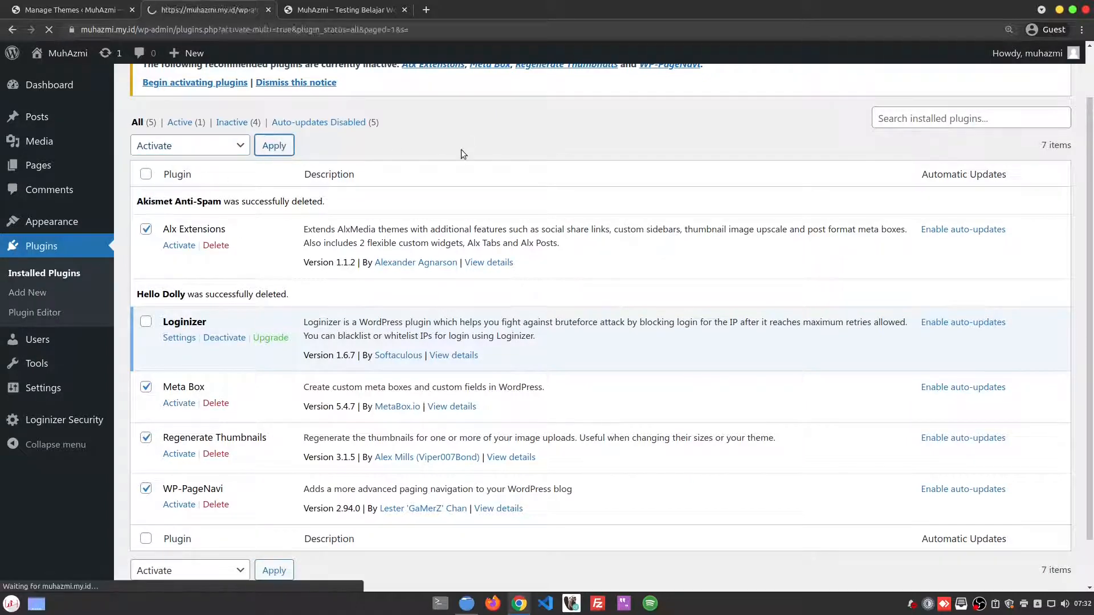
# Check the active theme in the installed themes list, and reload the site's front page to examine its new design.
pyautogui.hotkey('ctrl', 'shift', 'Tab')
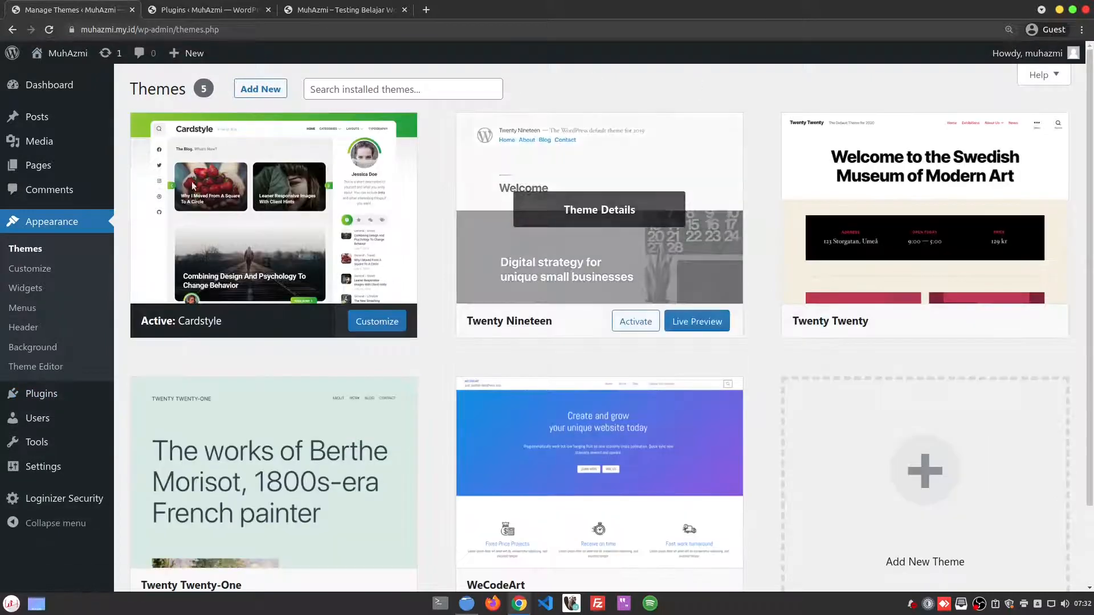
pyautogui.moveTo(309, 216)
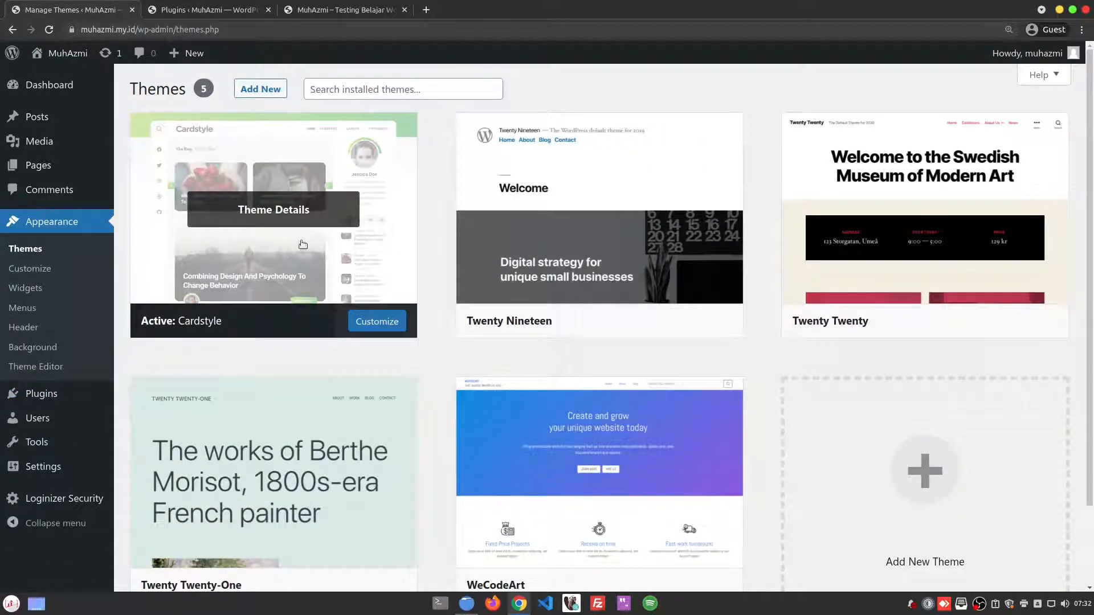
pyautogui.moveTo(457, 266)
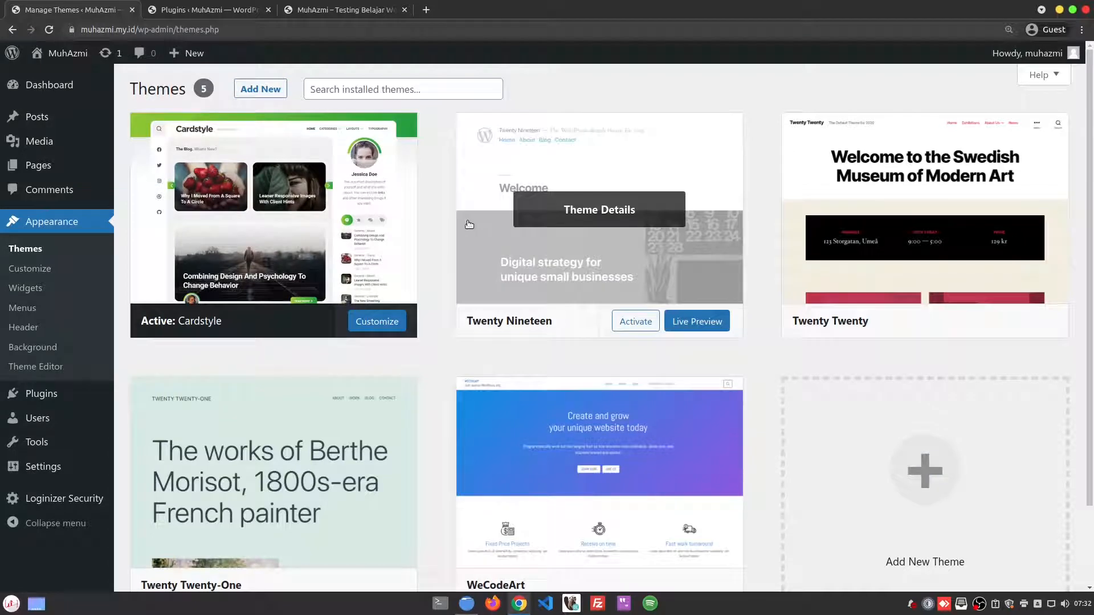
pyautogui.click(339, 9)
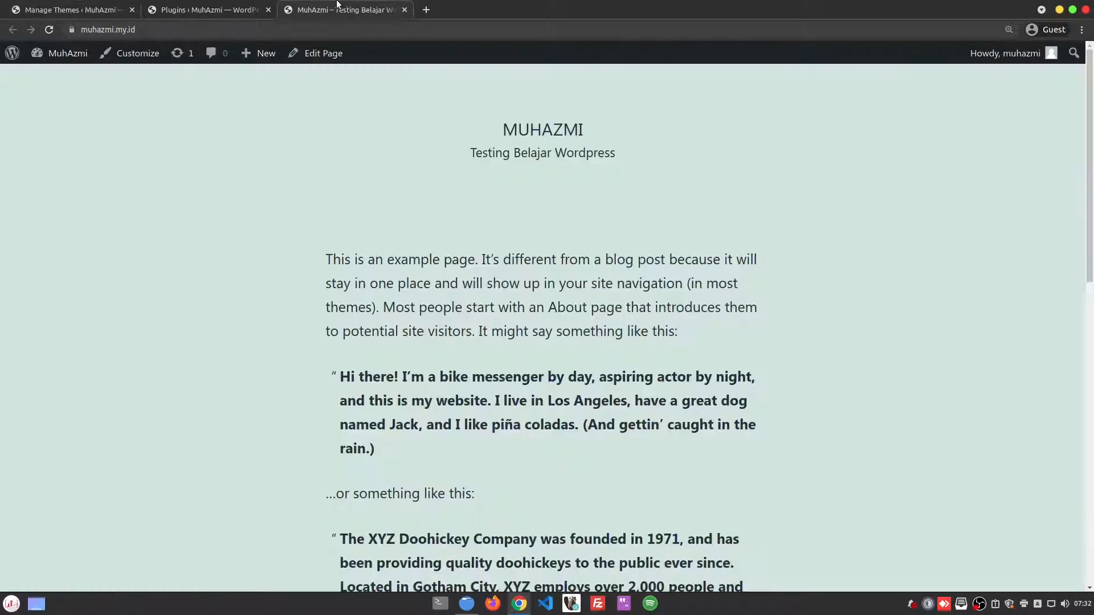
pyautogui.rightClick(141, 137)
pyautogui.click(221, 173)
pyautogui.scroll(-6, 636, 272)
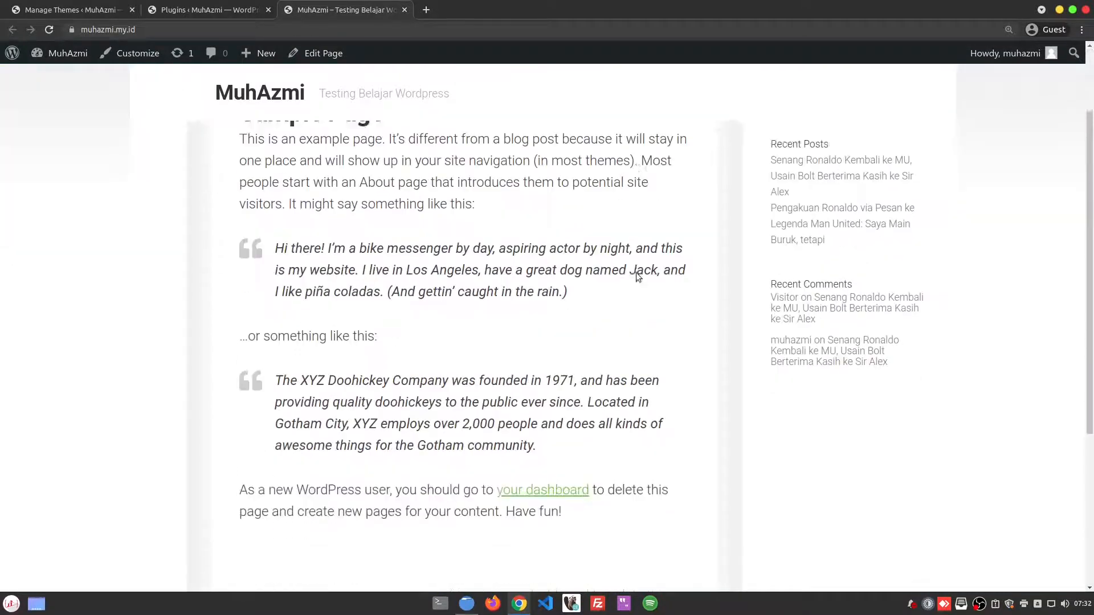
pyautogui.scroll(6, 647, 267)
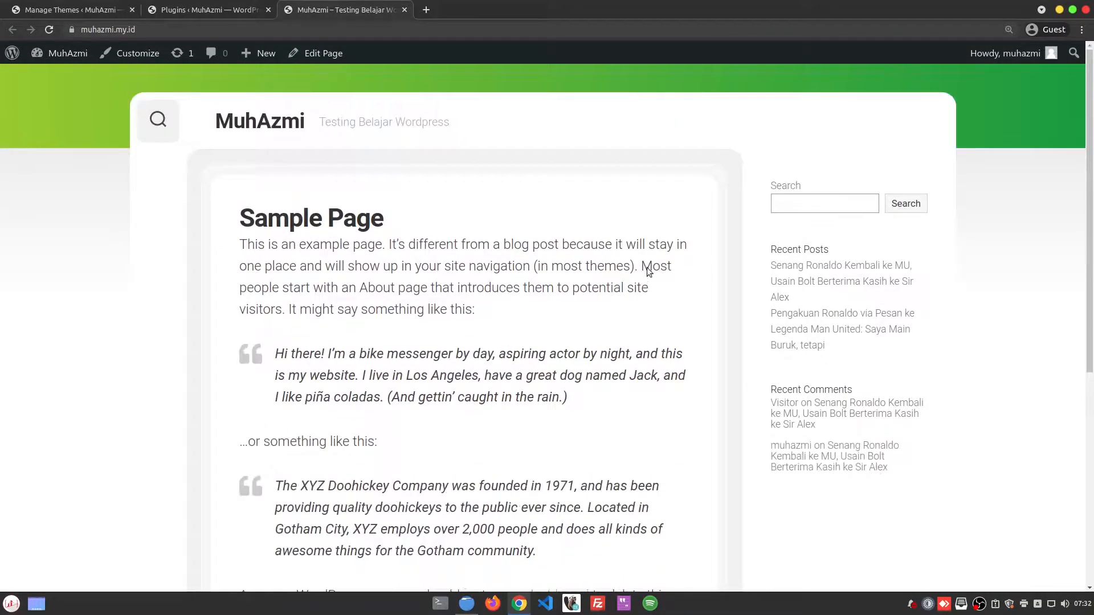
# Return to the installed themes and open the form for uploading a new theme in .zip format.
pyautogui.click(103, 10)
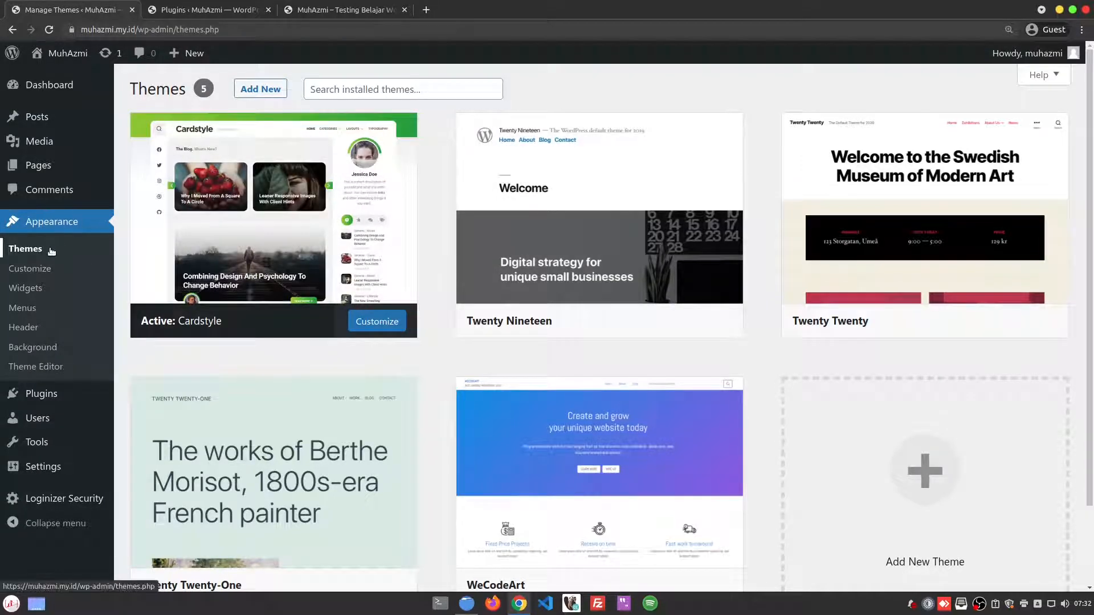
pyautogui.click(266, 92)
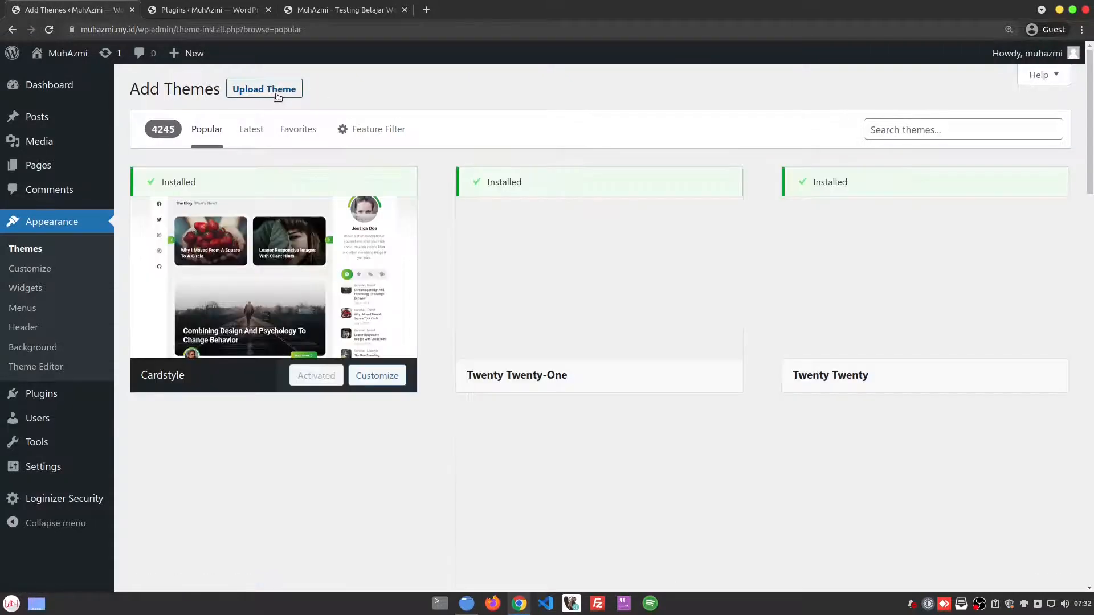
pyautogui.click(277, 96)
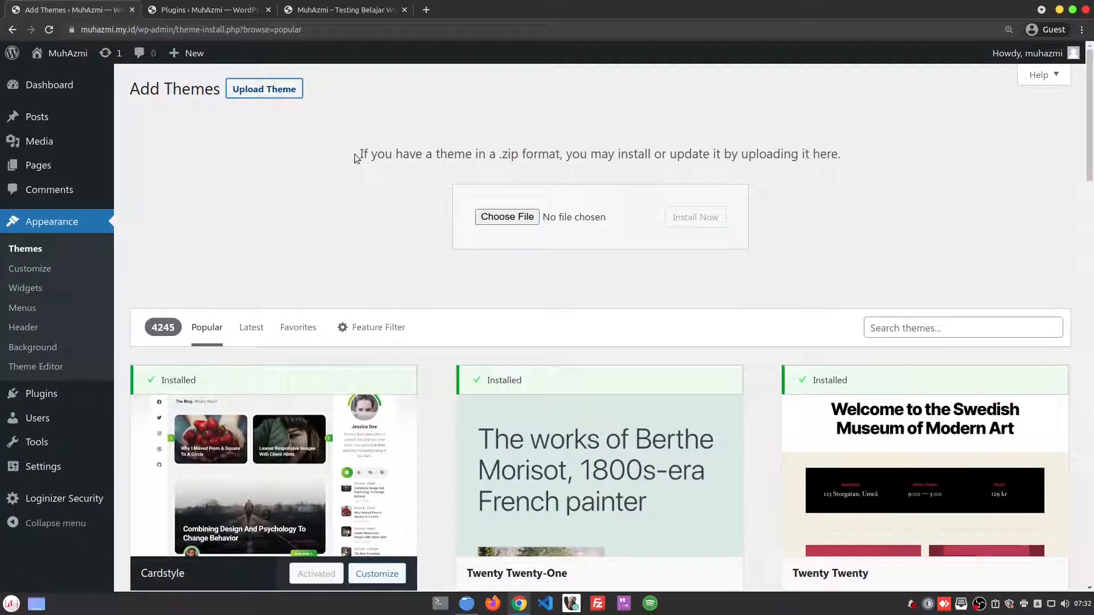
pyautogui.moveTo(359, 155); pyautogui.dragTo(863, 157)
pyautogui.click(863, 153)
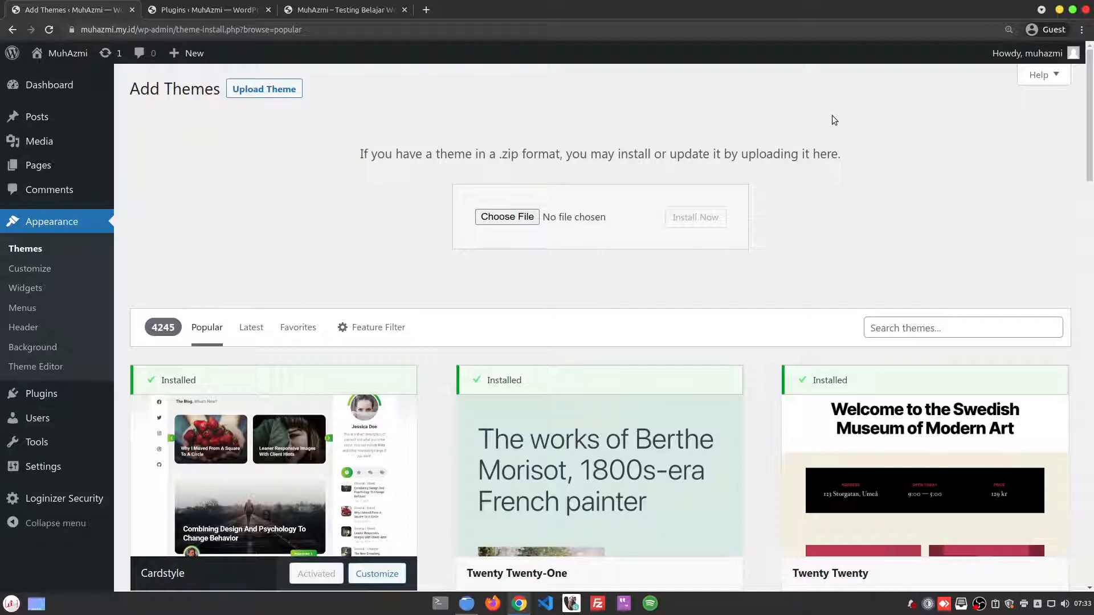
# Upload and install astra.3.6.5.zip from the Astra Agency Bundle folder under AmperaKoding/Project/Wordpress/Wordpress Plugin/PREMIUM.
pyautogui.click(506, 218)
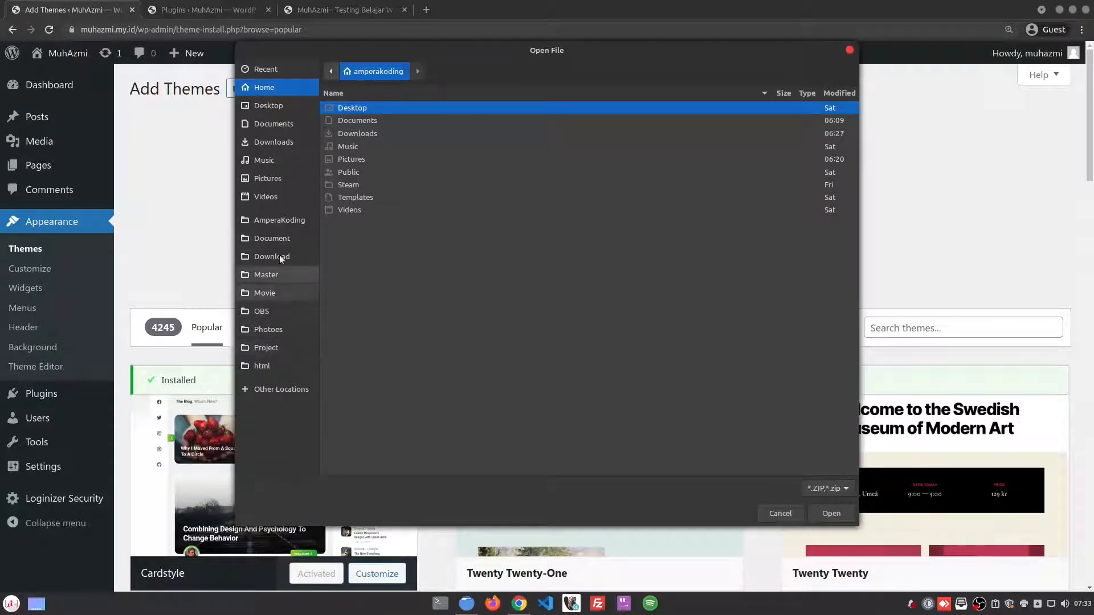
pyautogui.click(291, 222)
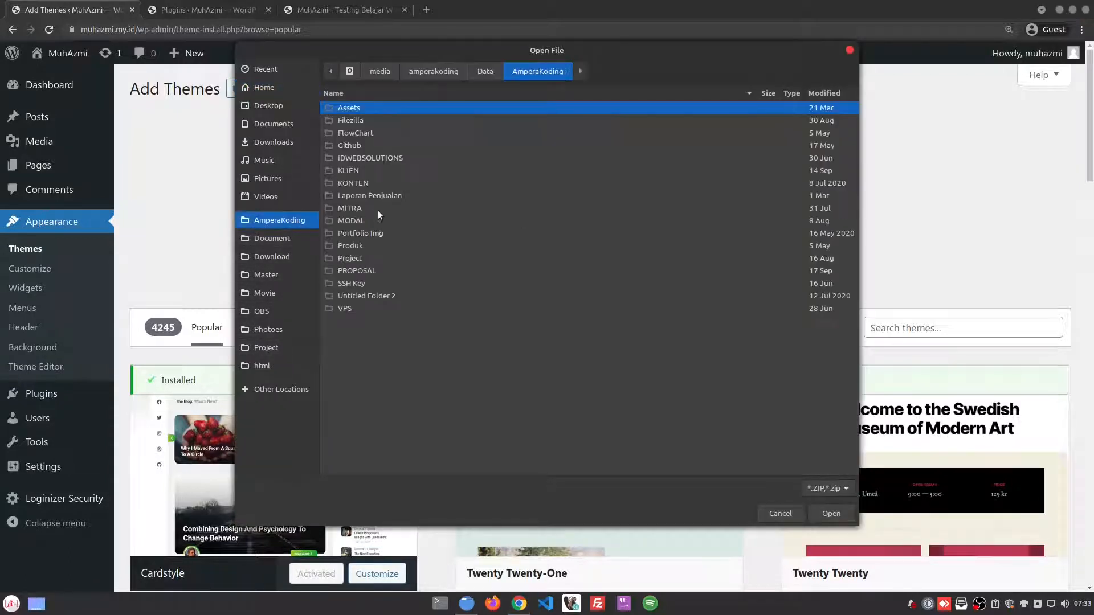
pyautogui.doubleClick(353, 259)
pyautogui.doubleClick(359, 283)
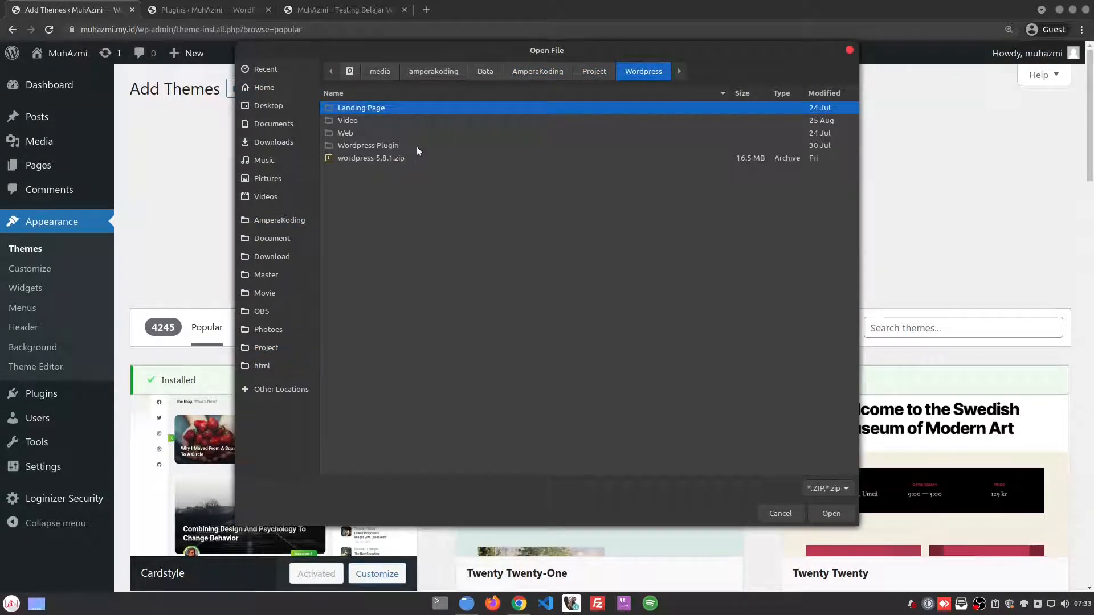
pyautogui.doubleClick(414, 146)
pyautogui.doubleClick(394, 119)
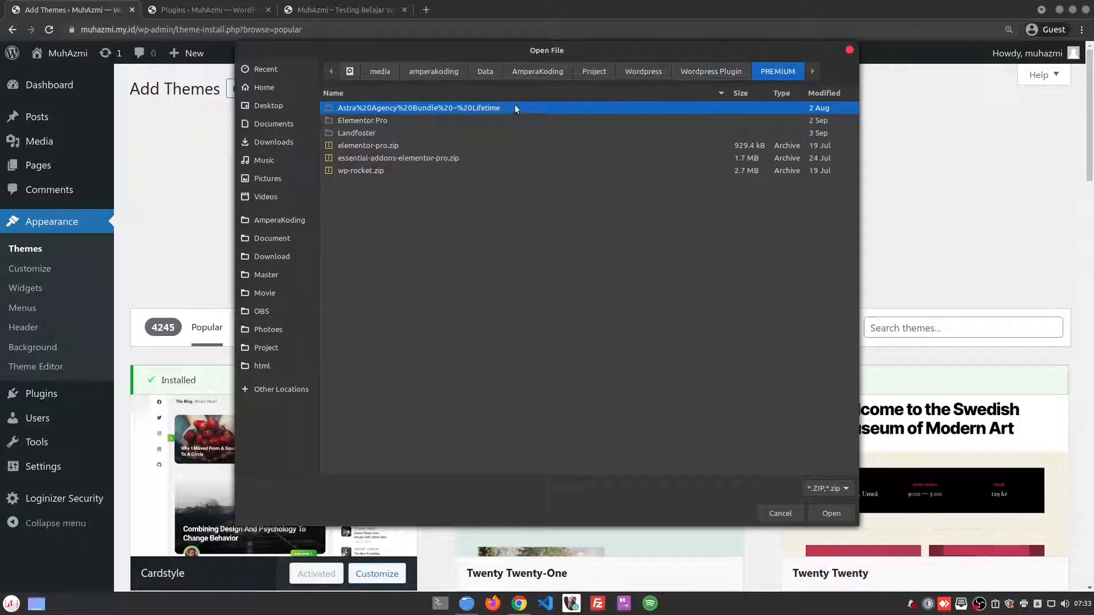
pyautogui.doubleClick(531, 108)
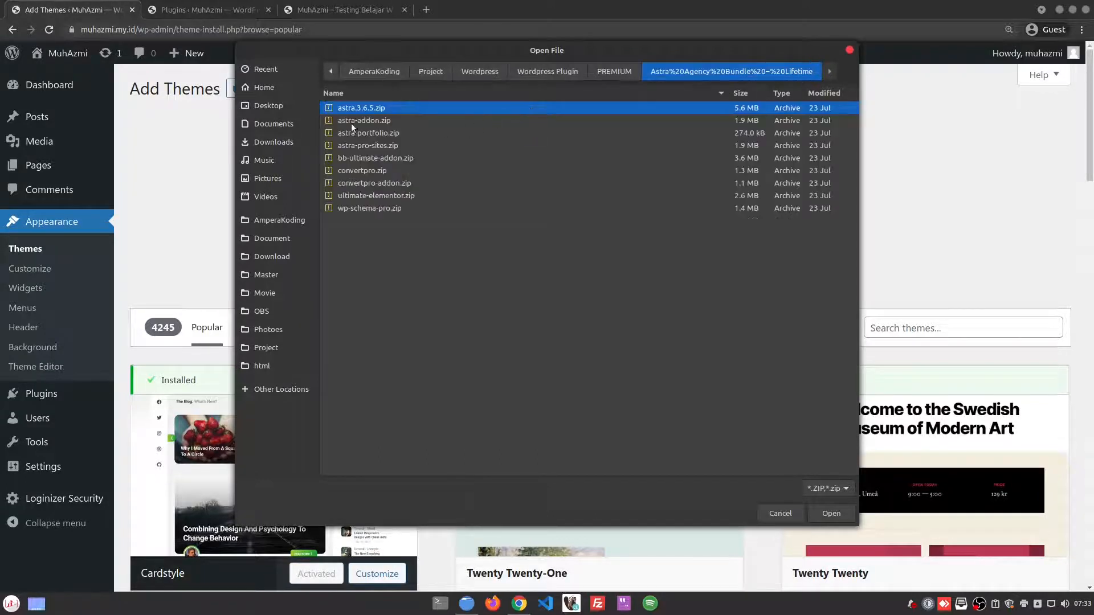
pyautogui.doubleClick(425, 107)
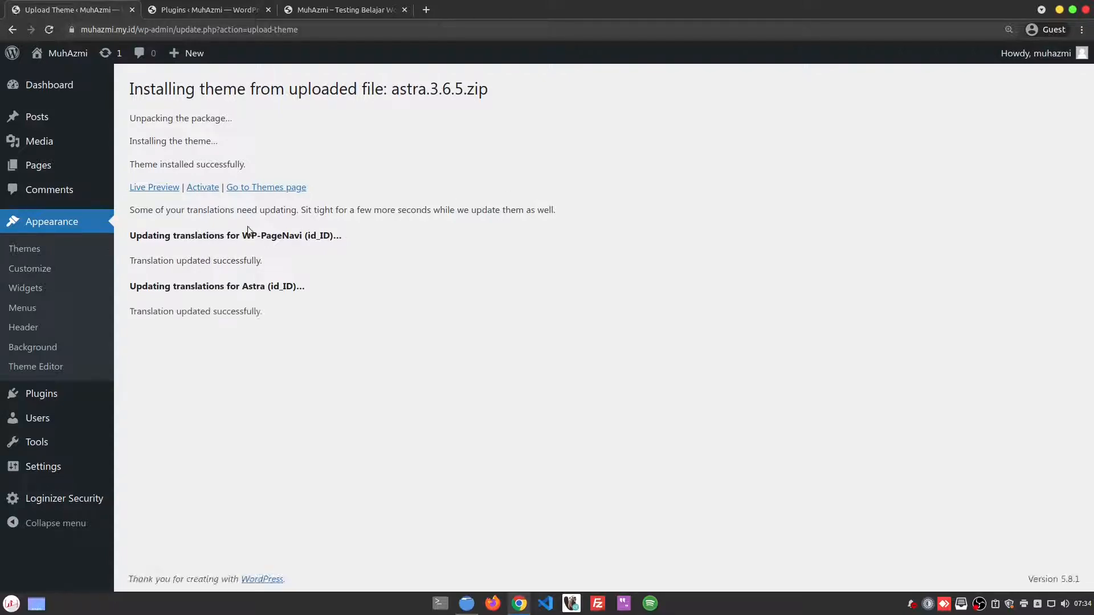
# Review the installation and translation update messages for the uploaded theme, and return to the installed themes list.
pyautogui.moveTo(130, 164); pyautogui.dragTo(275, 160)
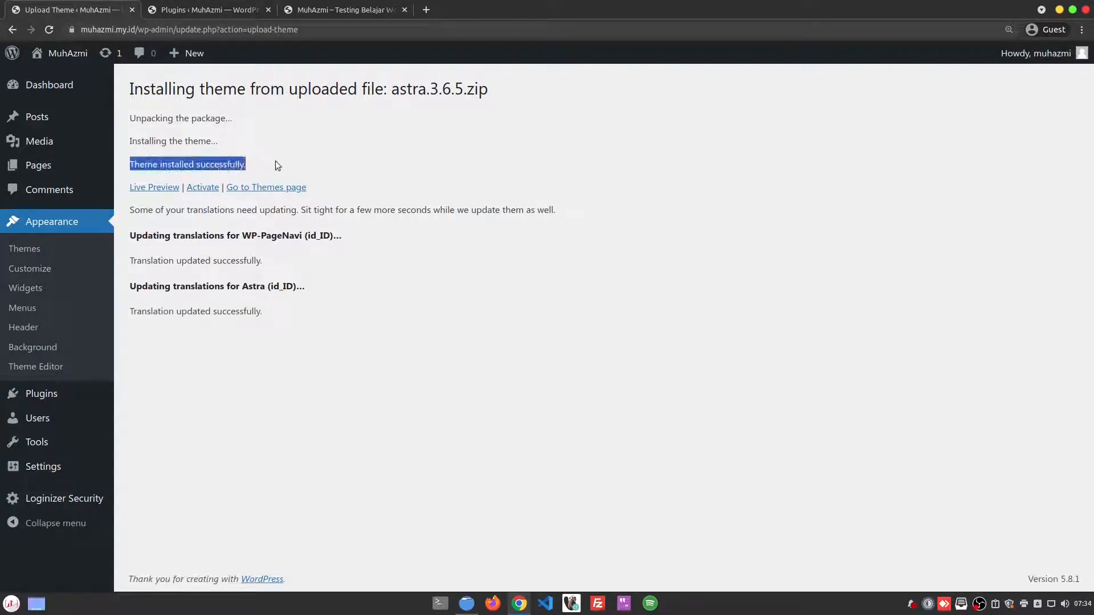
pyautogui.click(279, 161)
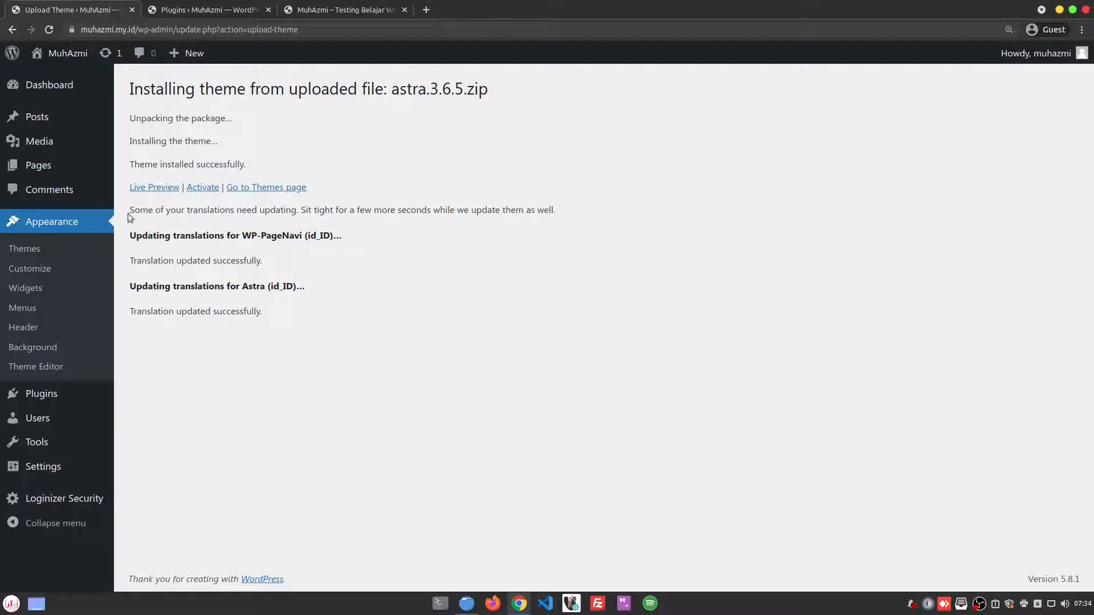
pyautogui.moveTo(128, 213); pyautogui.dragTo(537, 212)
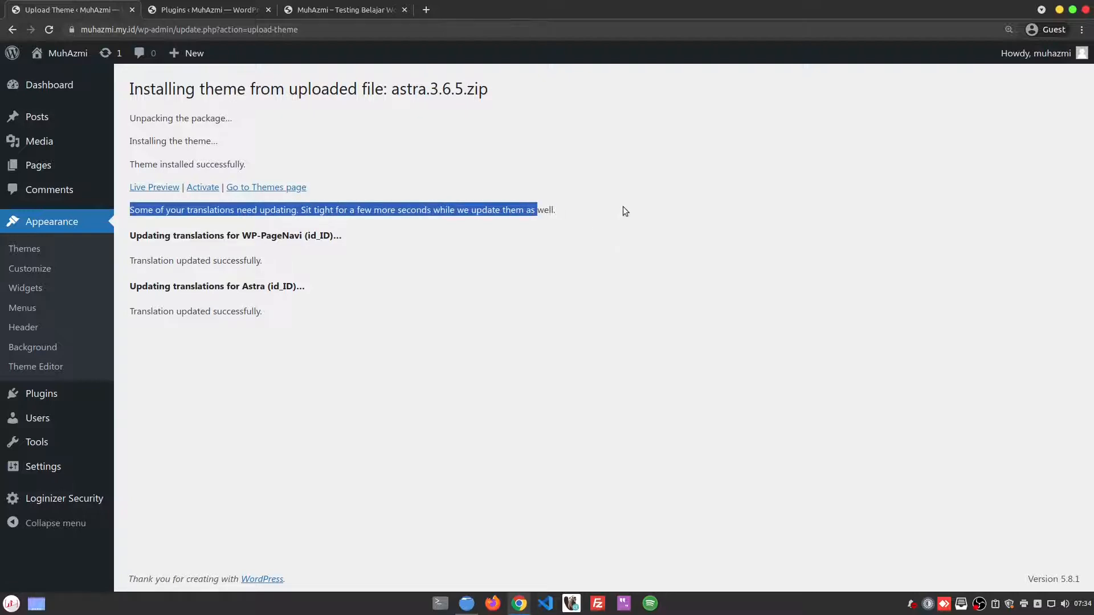
pyautogui.click(624, 210)
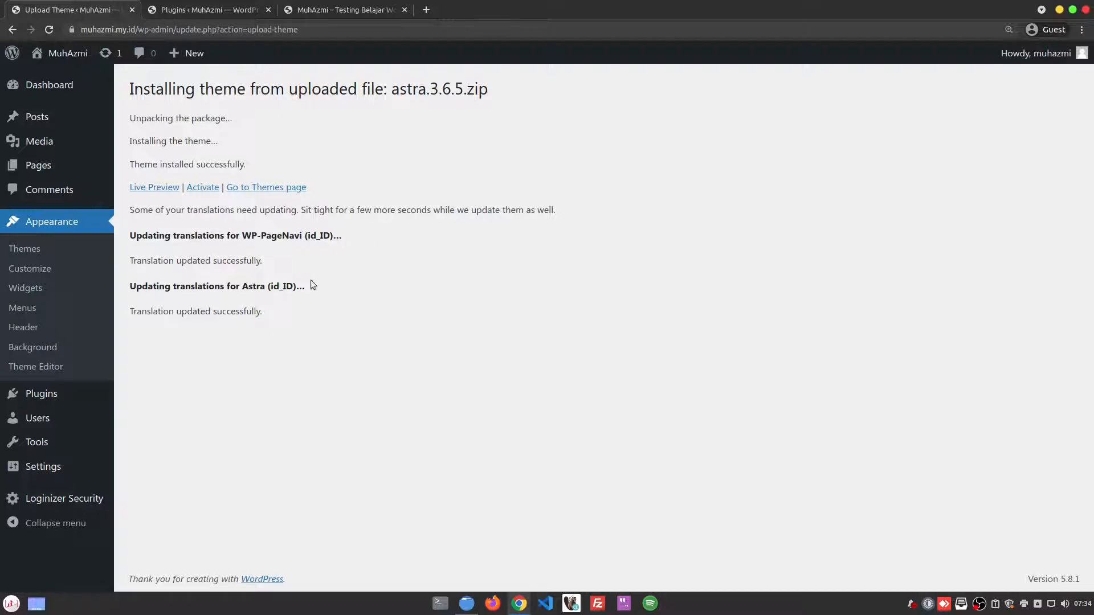
pyautogui.click(84, 247)
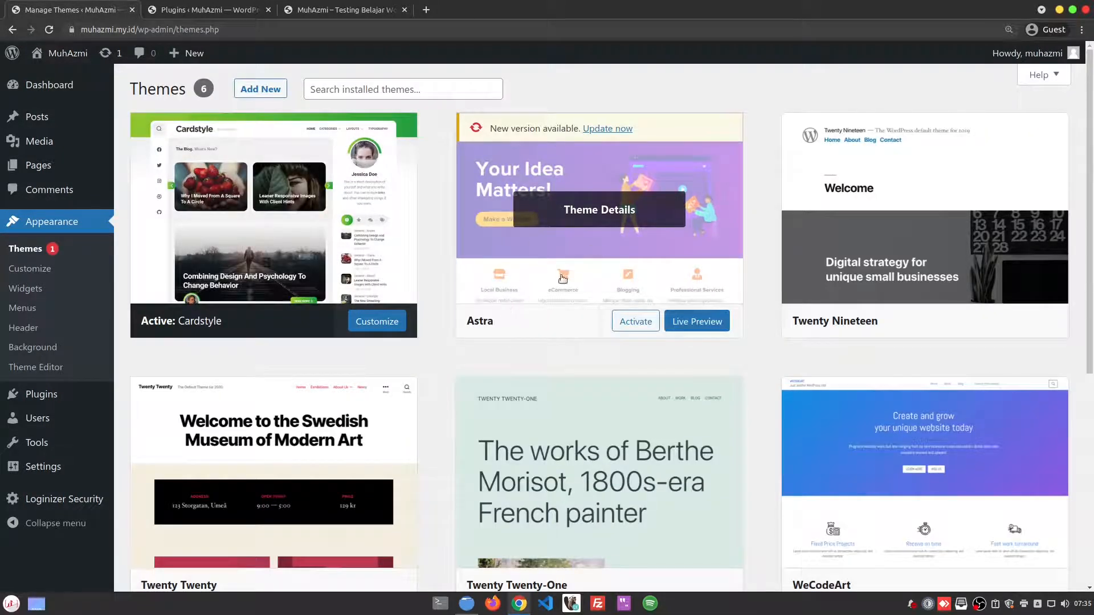
# Activate the Astra theme and reload the site's front page to examine its design.
pyautogui.click(365, 7)
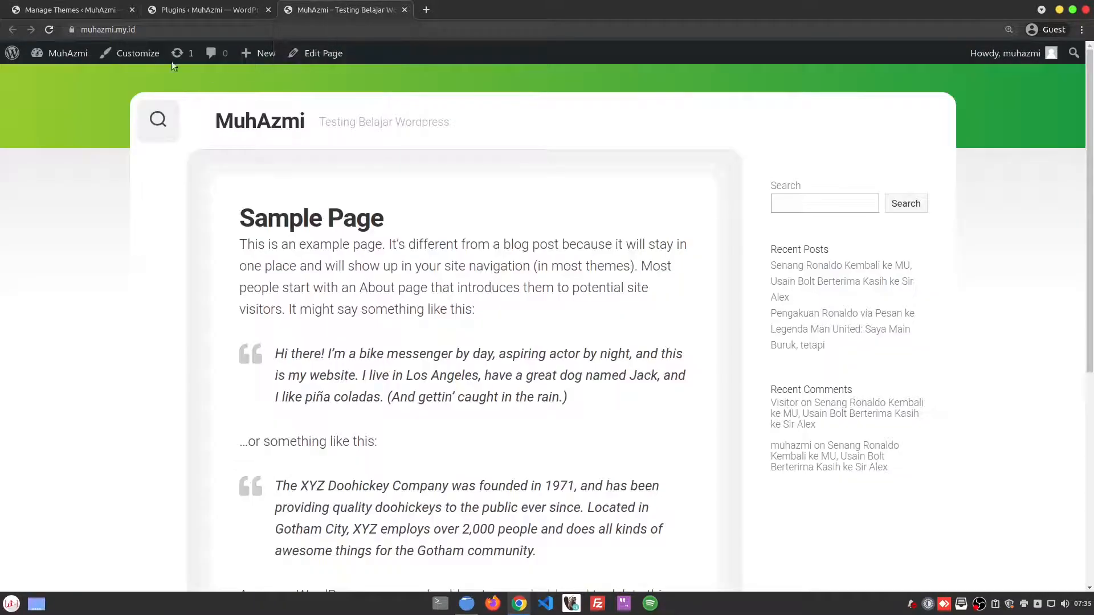
pyautogui.click(50, 28)
pyautogui.click(71, 9)
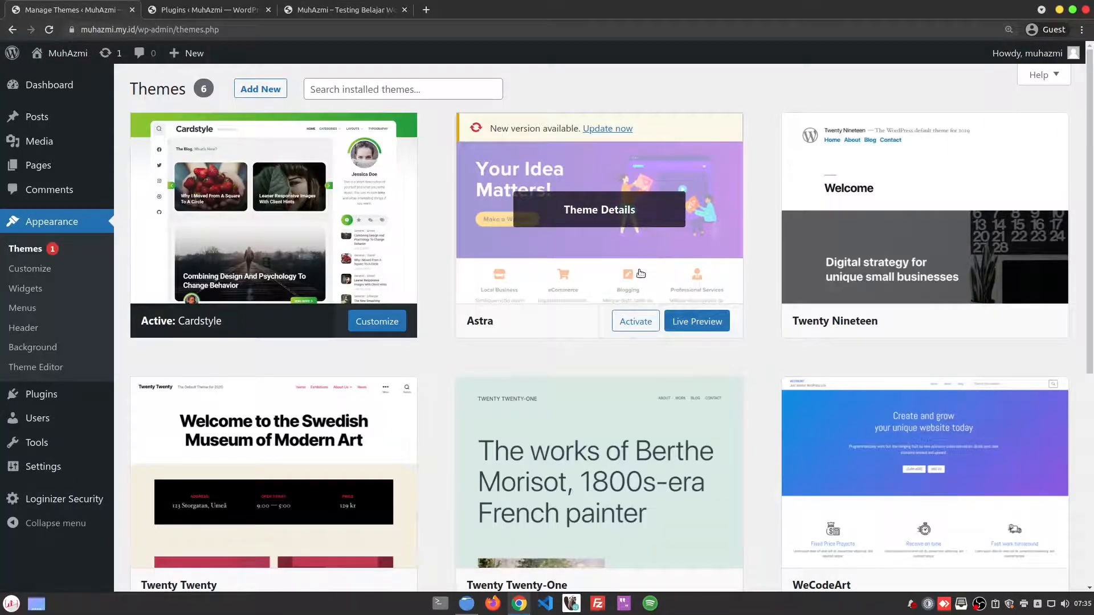
pyautogui.click(640, 323)
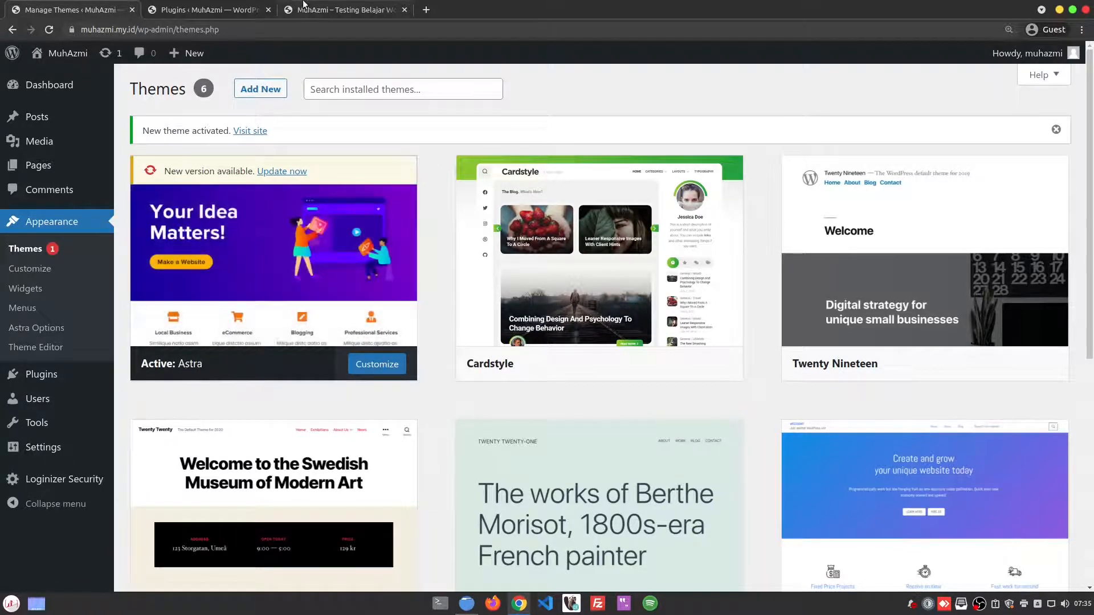
pyautogui.click(342, 10)
pyautogui.rightClick(109, 89)
pyautogui.click(155, 124)
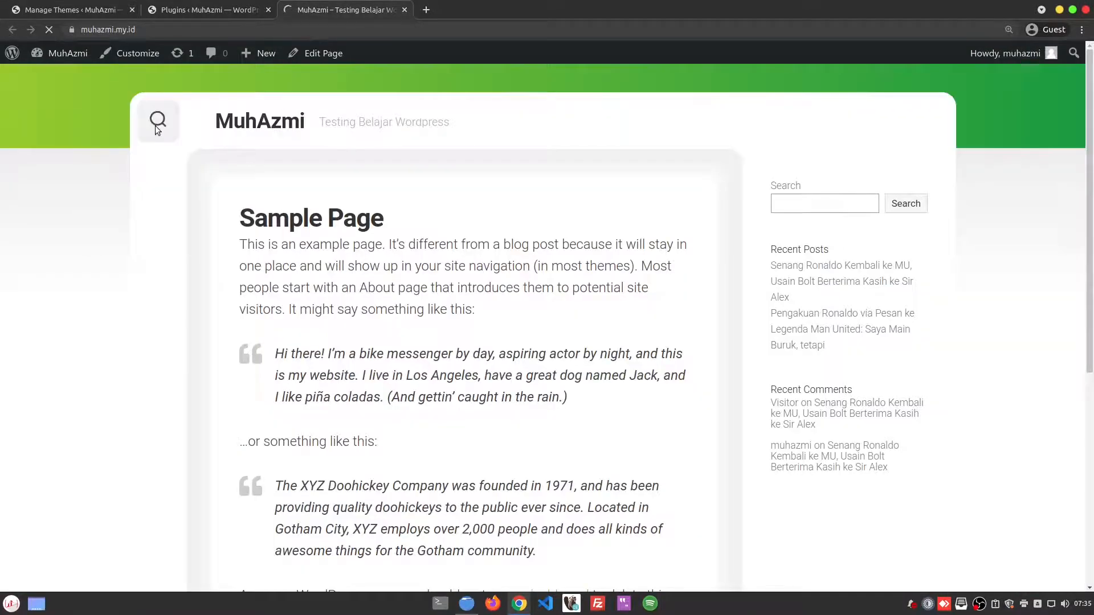
pyautogui.scroll(-4, 581, 392)
pyautogui.scroll(4, 583, 389)
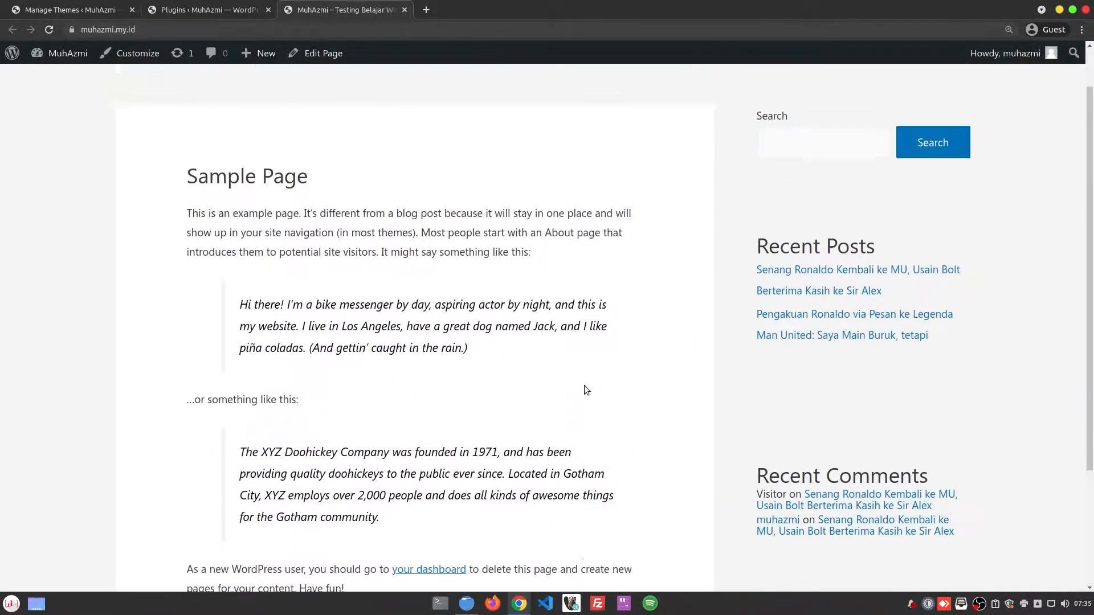
# Return to the installed themes and make Cardstyle the active theme again.
pyautogui.click(104, 10)
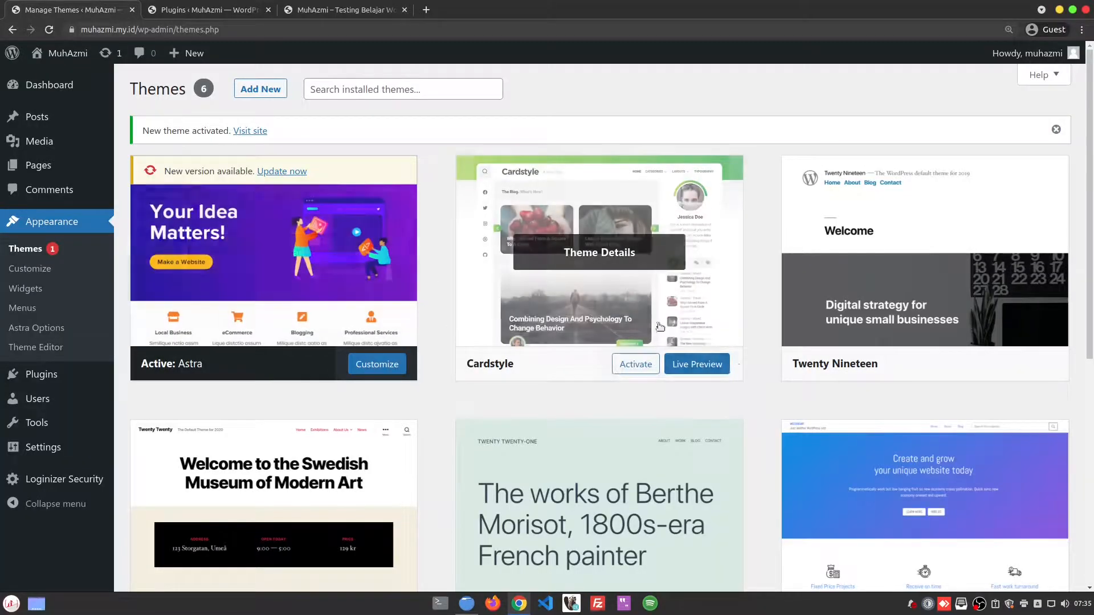
pyautogui.click(635, 366)
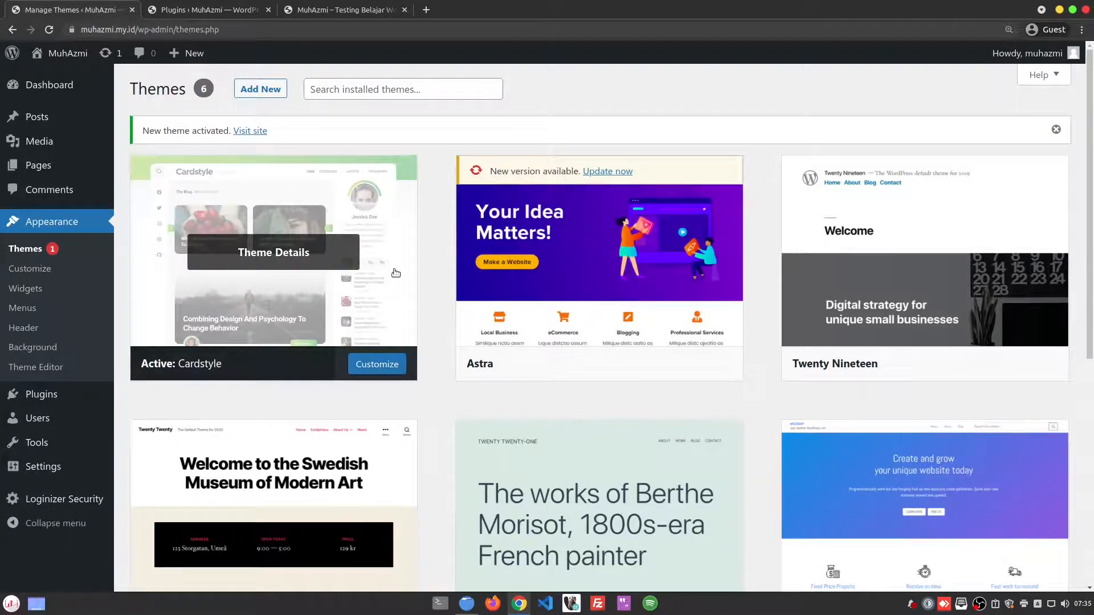
pyautogui.scroll(-4, 446, 267)
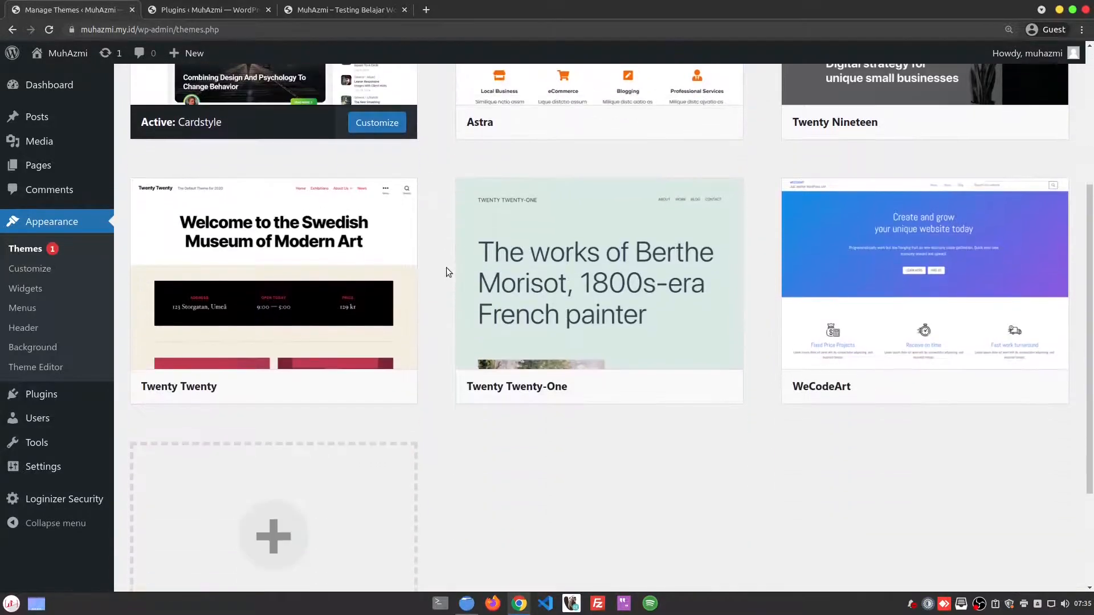
pyautogui.scroll(2, 447, 268)
pyautogui.scroll(2, 446, 269)
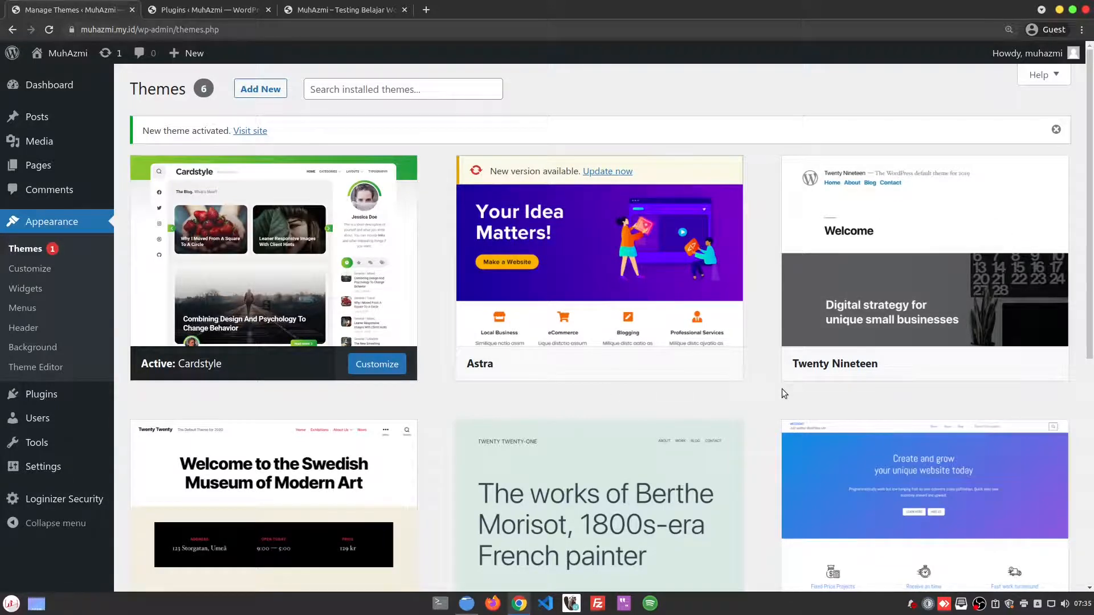
pyautogui.scroll(-4, 784, 394)
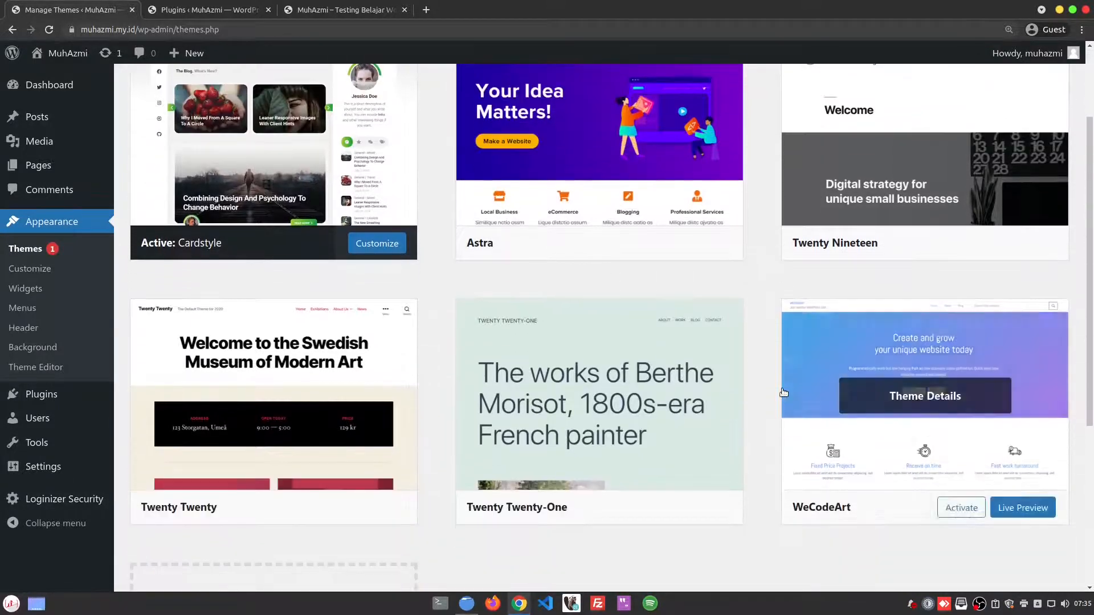
pyautogui.scroll(4, 784, 394)
pyautogui.scroll(-2, 605, 305)
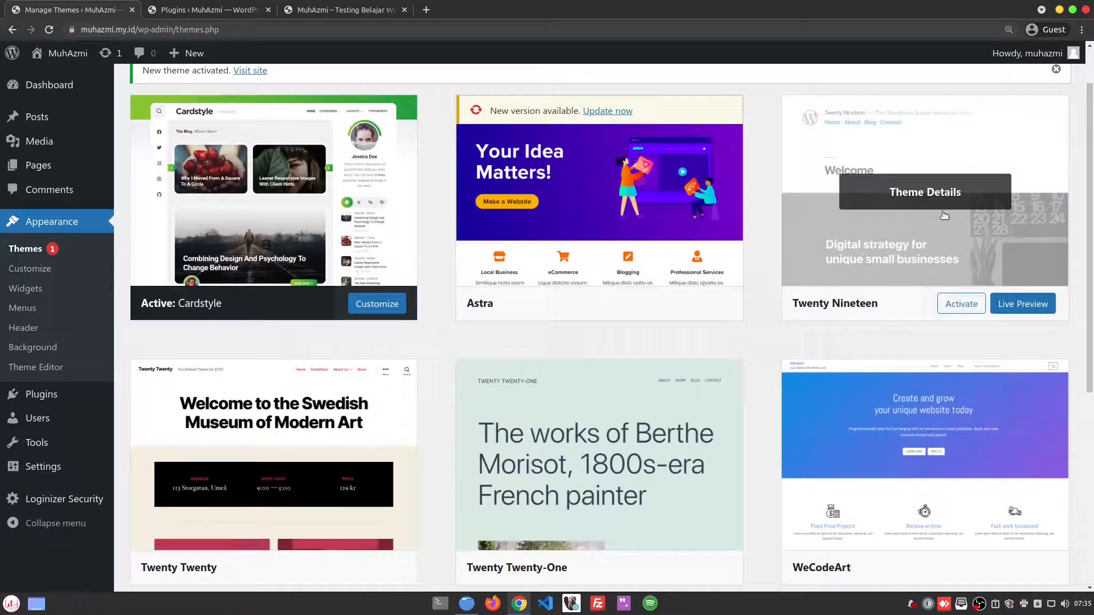
# Delete the inactive Twenty Nineteen and Twenty Twenty themes from the installed themes, confirming each deletion.
pyautogui.click(938, 192)
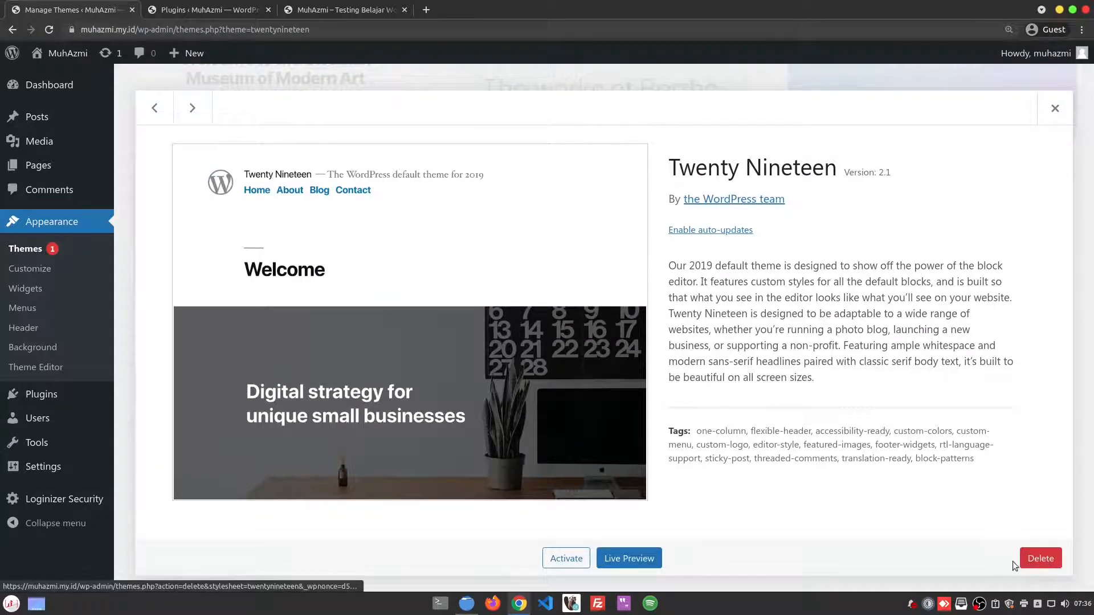
pyautogui.click(1042, 560)
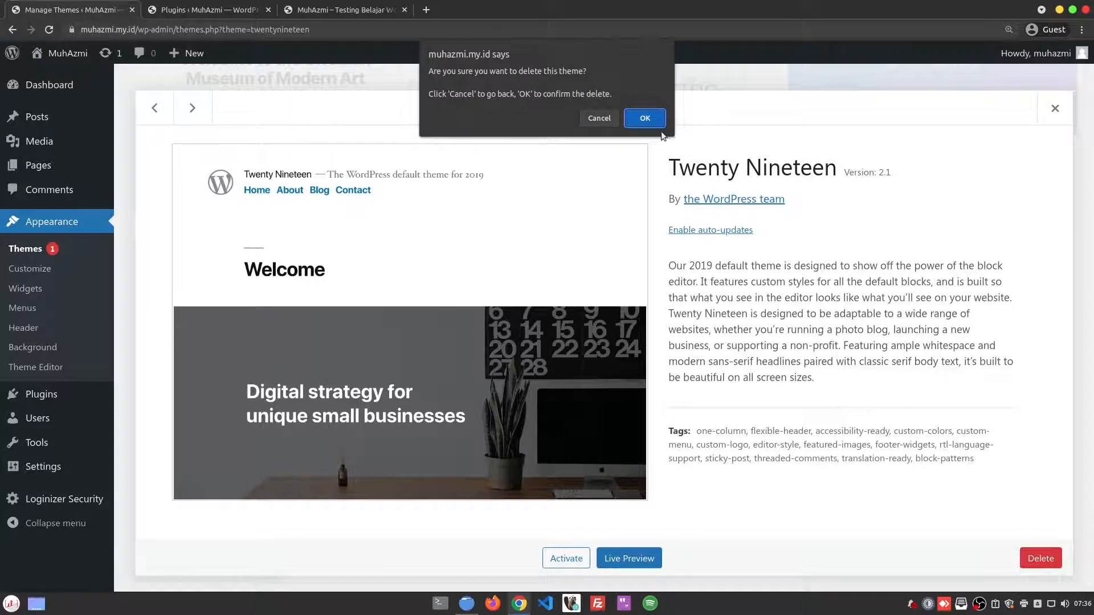
pyautogui.click(645, 119)
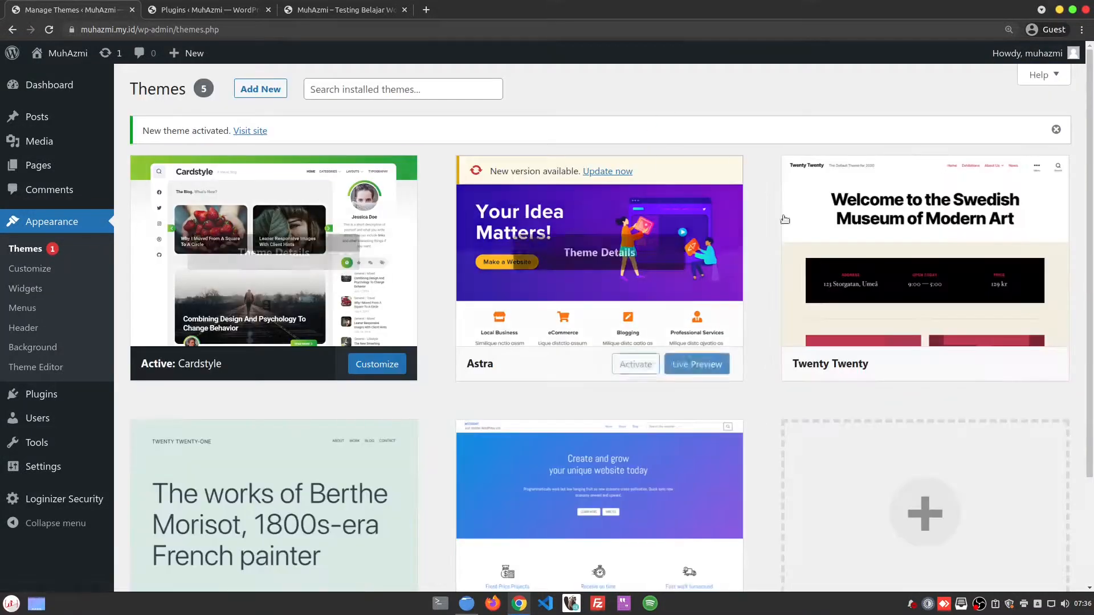
pyautogui.click(893, 325)
pyautogui.click(1041, 559)
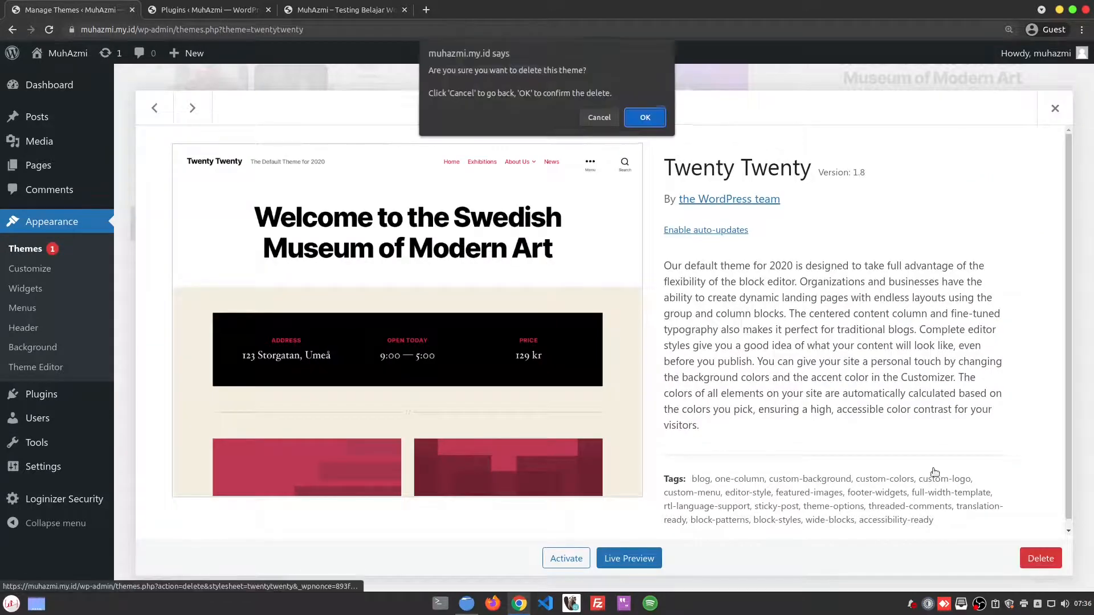
pyautogui.click(645, 119)
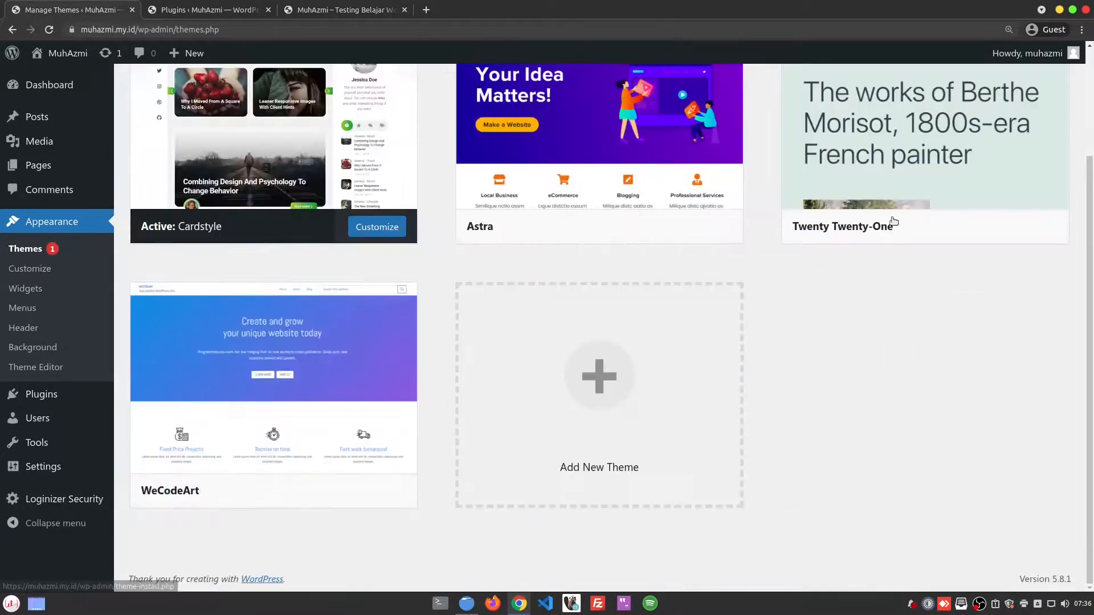
# Delete the Astra theme from the site through its theme details and confirm the removal.
pyautogui.scroll(3, 894, 350)
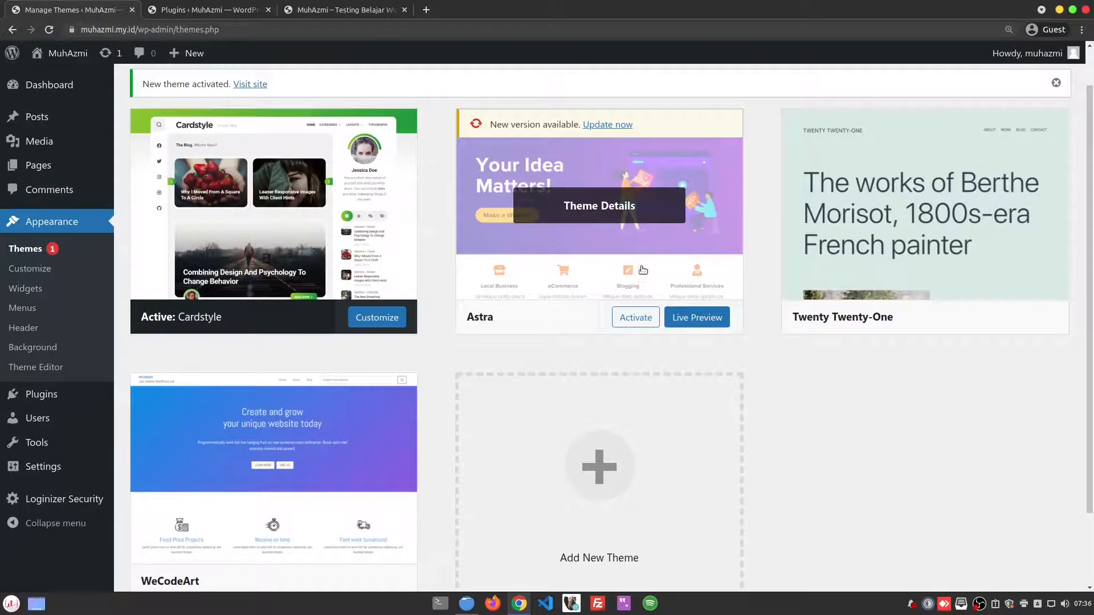
pyautogui.click(636, 212)
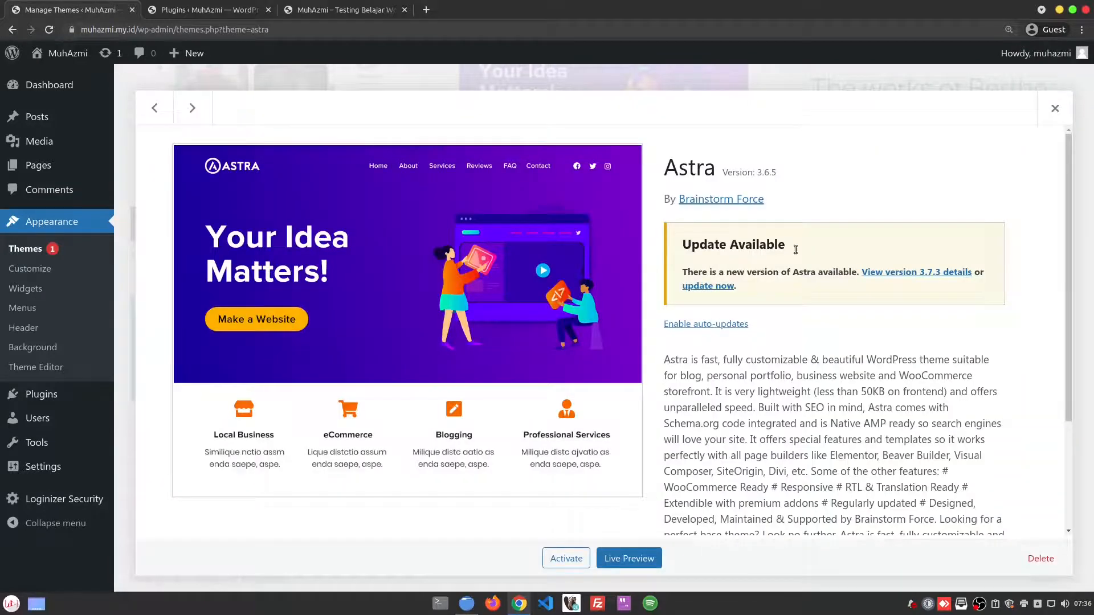
pyautogui.click(1041, 558)
pyautogui.click(646, 118)
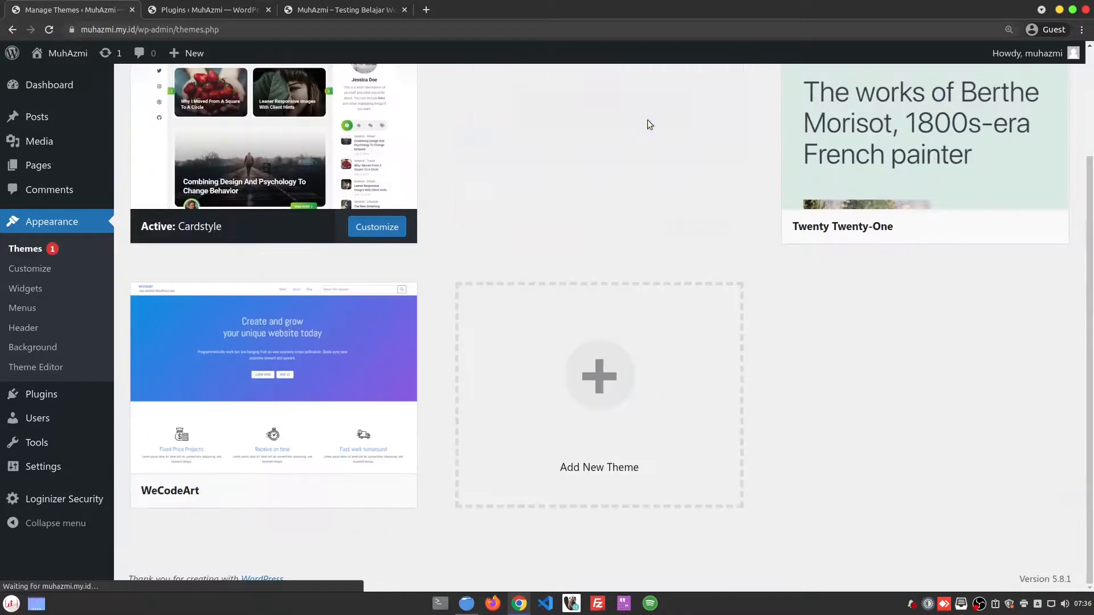
# Delete the Twenty Twenty-One and WeCodeArt themes so that only the active Cardstyle theme is kept.
pyautogui.scroll(4, 814, 382)
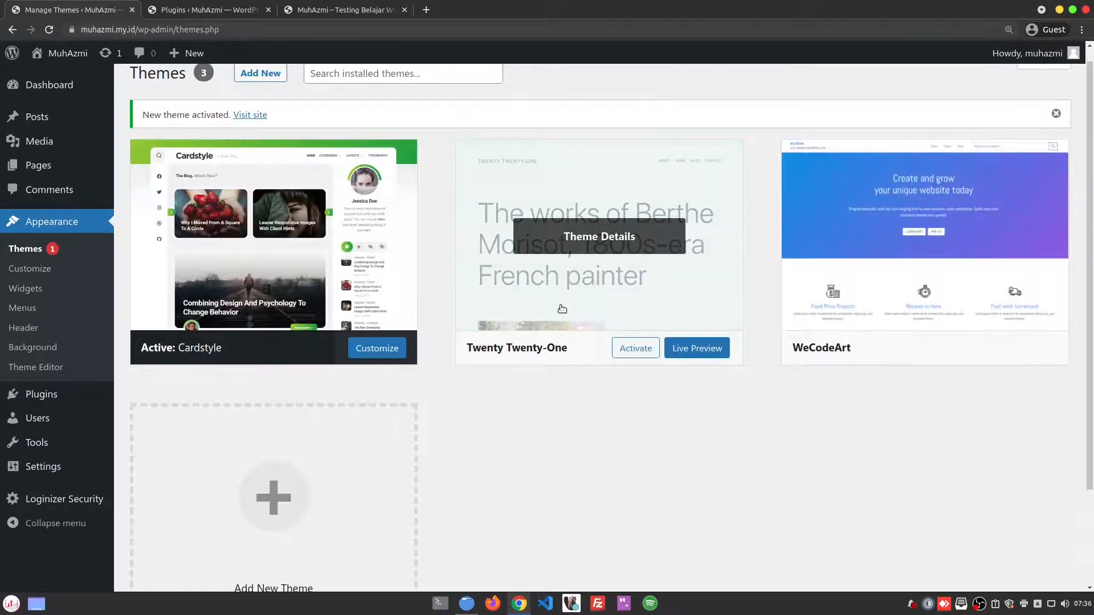
pyautogui.click(695, 308)
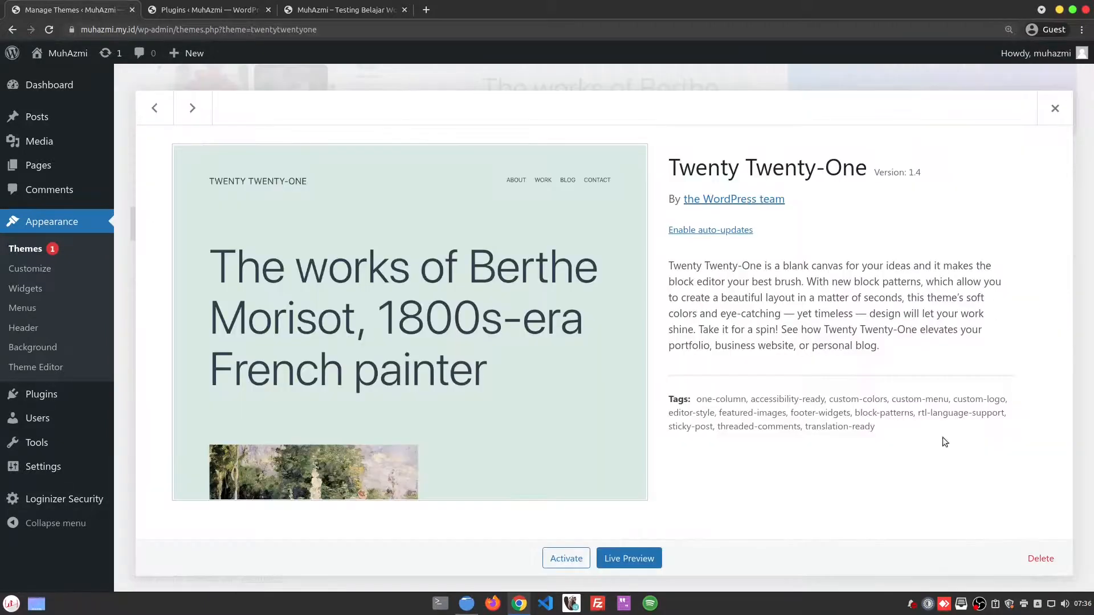
pyautogui.click(1040, 558)
pyautogui.click(643, 119)
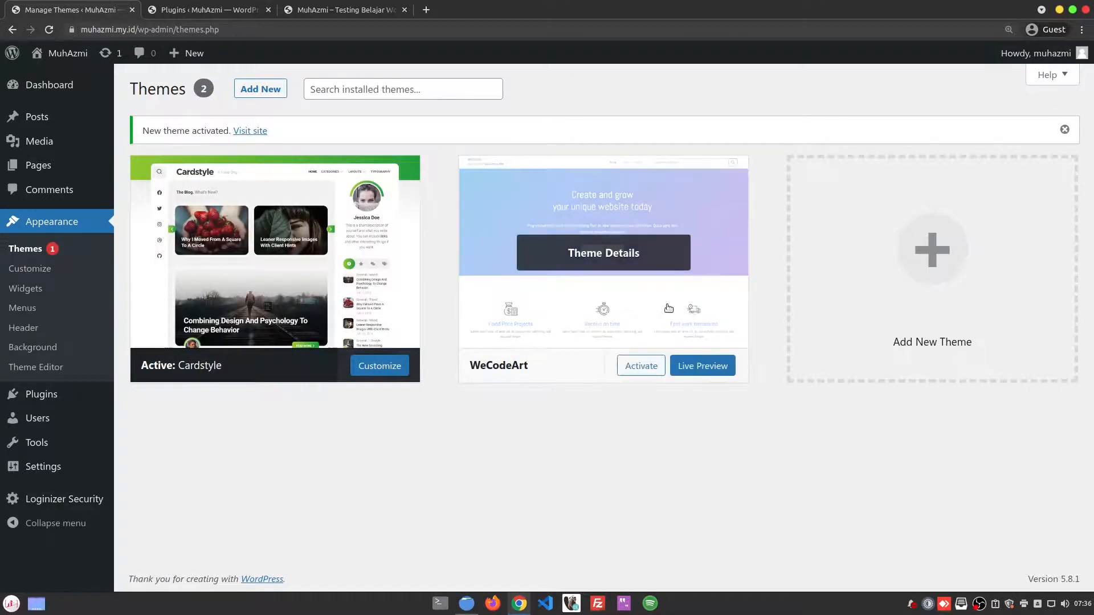
pyautogui.click(691, 309)
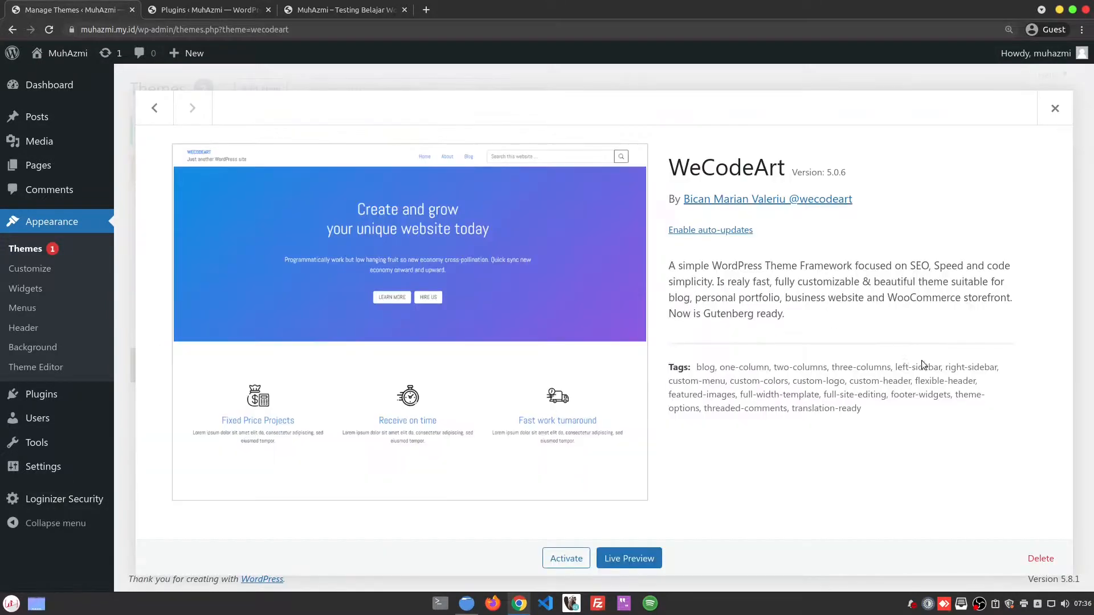
pyautogui.click(1039, 559)
pyautogui.click(645, 118)
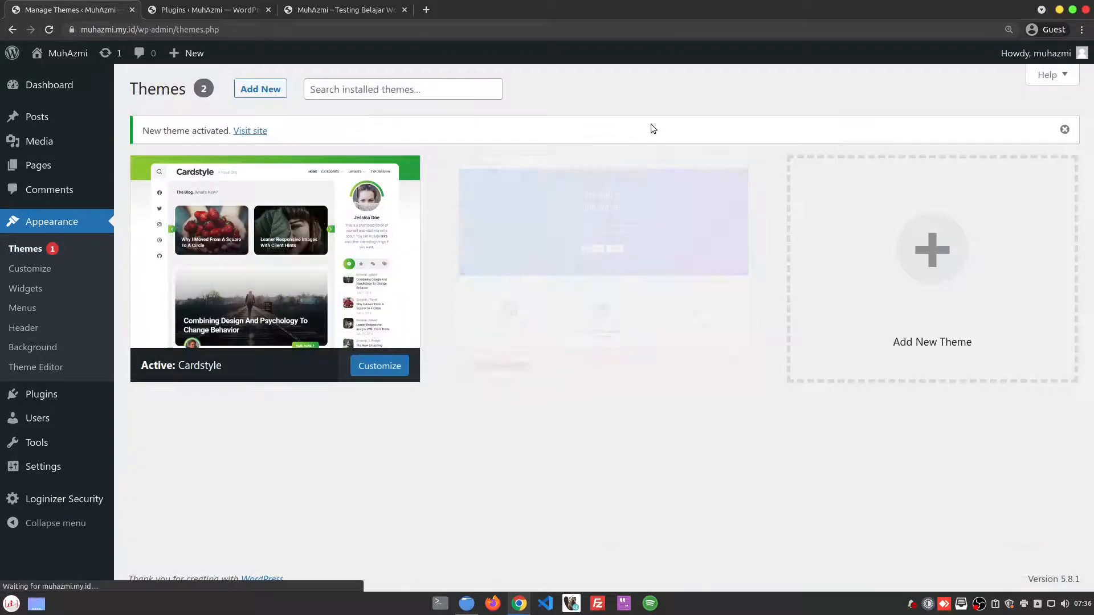
pyautogui.scroll(1, 484, 329)
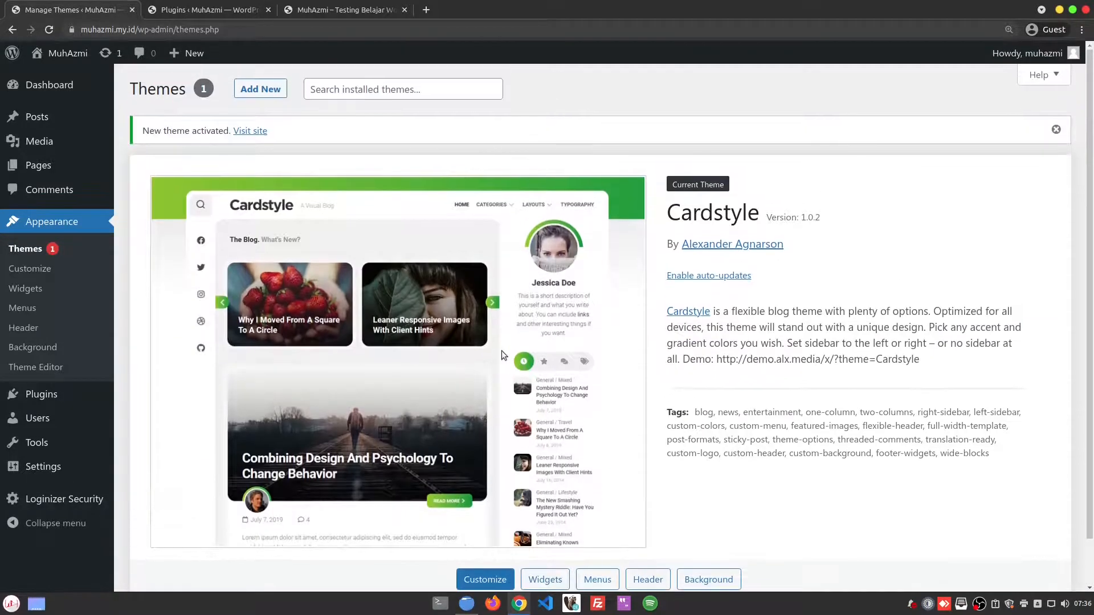
# Dismiss the theme activation notice and review the name, version and description of the Cardstyle theme.
pyautogui.click(1055, 129)
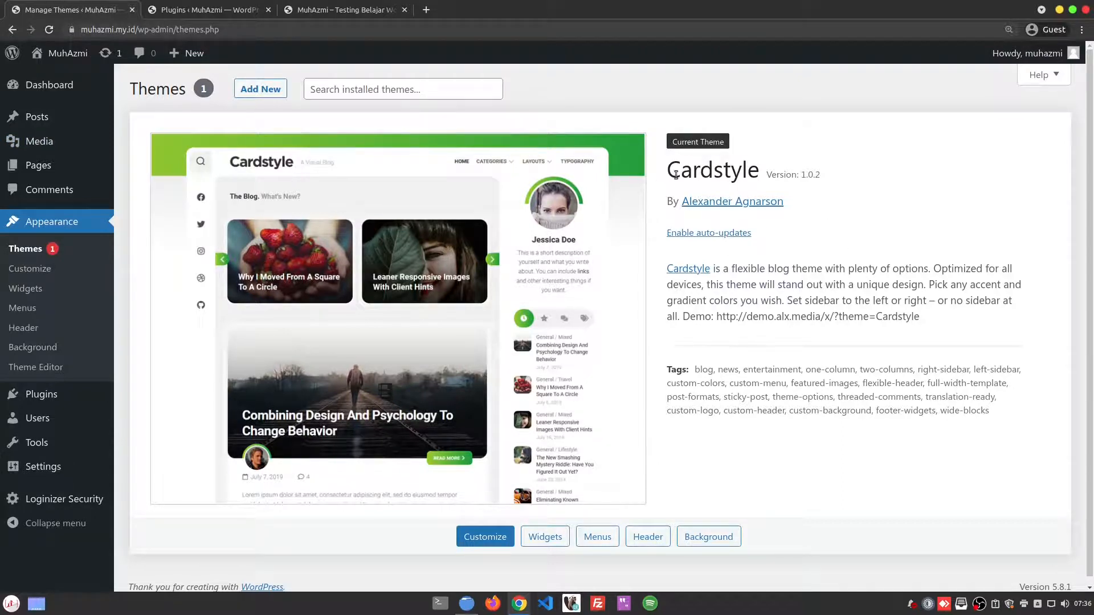
pyautogui.moveTo(666, 171); pyautogui.dragTo(795, 175)
pyautogui.click(859, 179)
pyautogui.moveTo(938, 321); pyautogui.dragTo(797, 281)
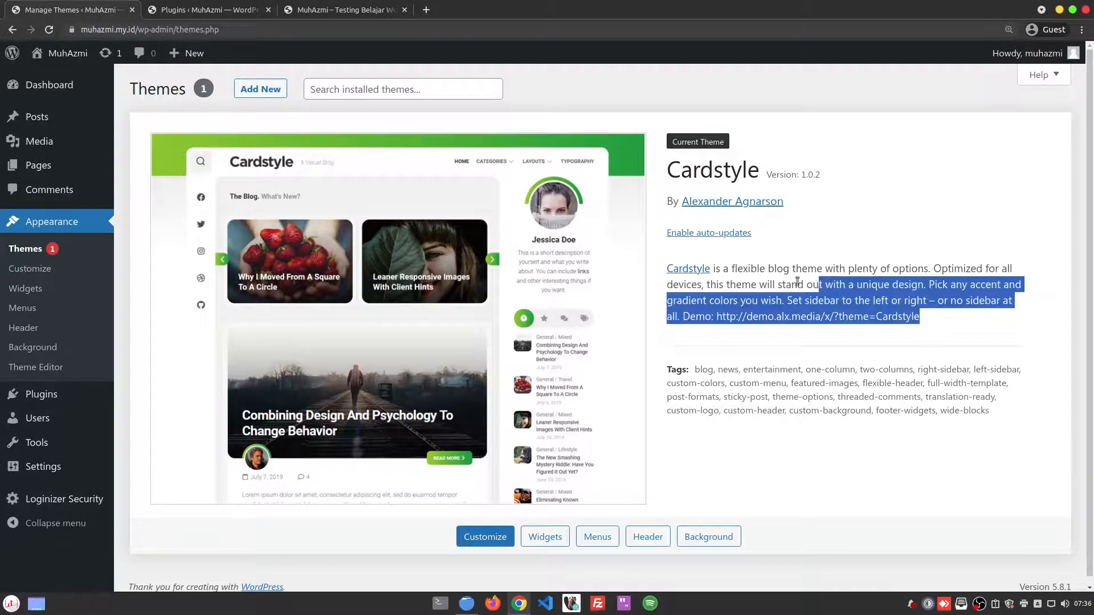
pyautogui.click(834, 265)
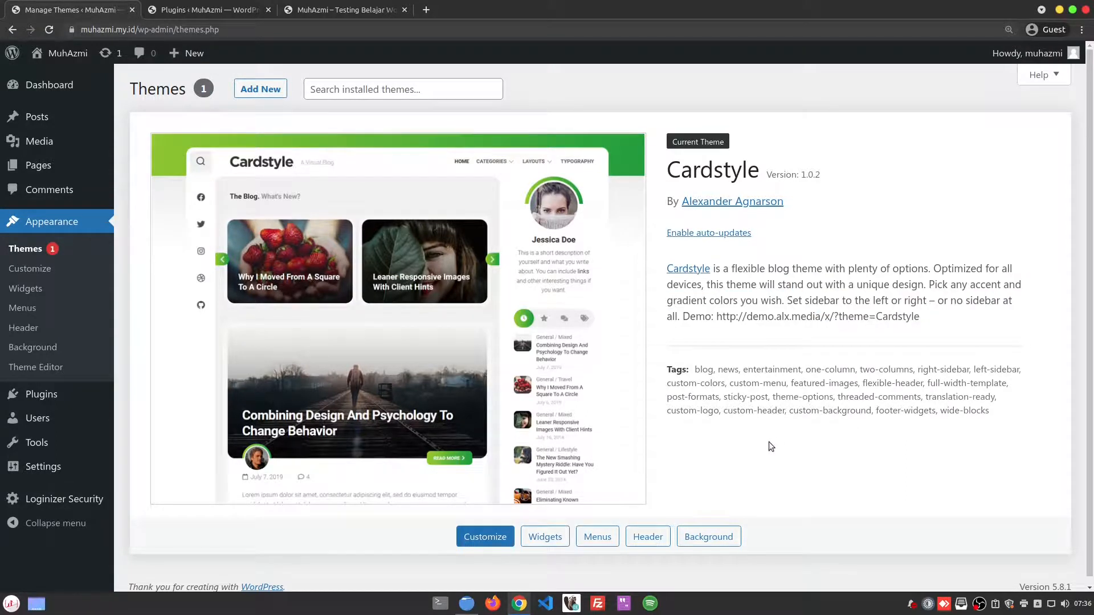